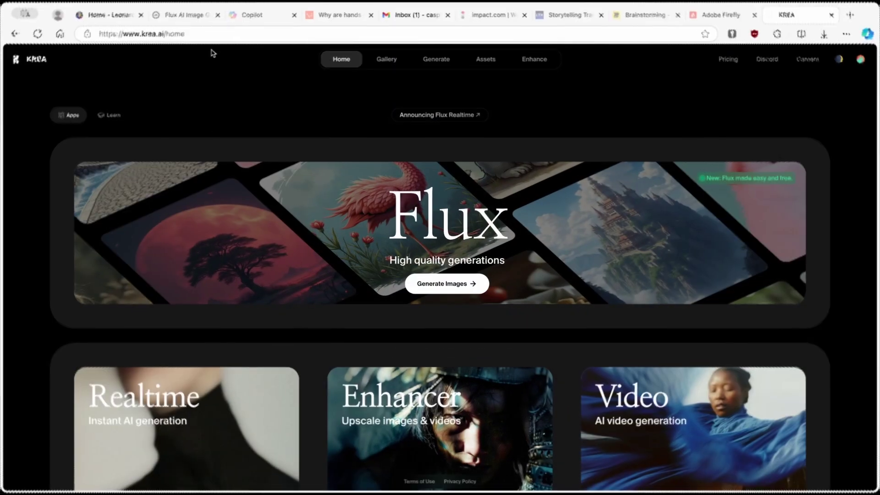
pyautogui.click(208, 32)
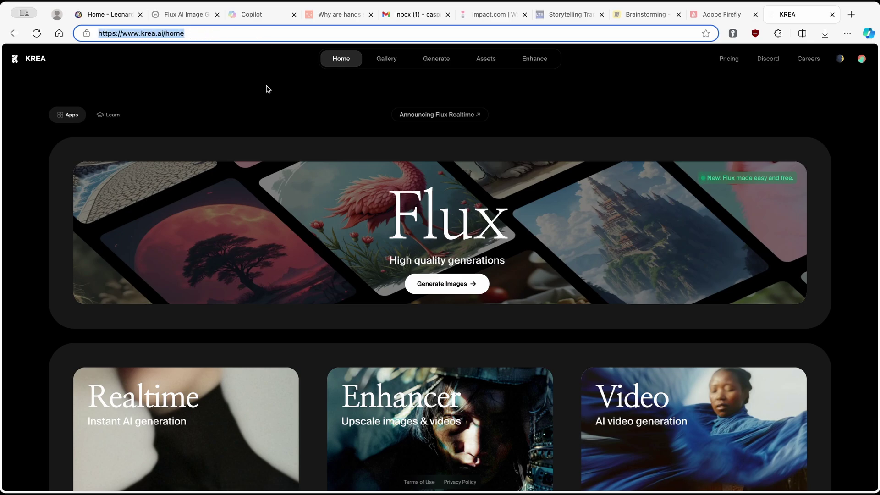
pyautogui.click(214, 35)
pyautogui.tripleClick(198, 36)
pyautogui.click(217, 68)
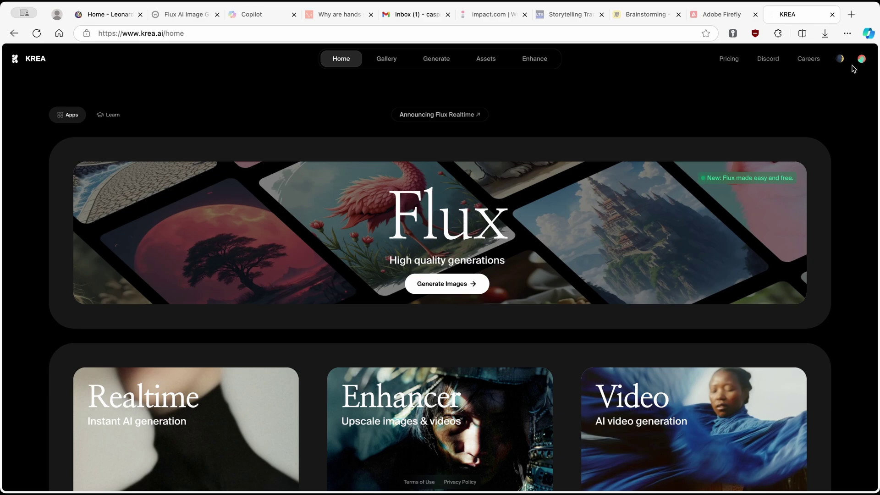
# - Check the account's free usage allowance and view the KREA subscription plans with yearly billing
pyautogui.click(862, 59)
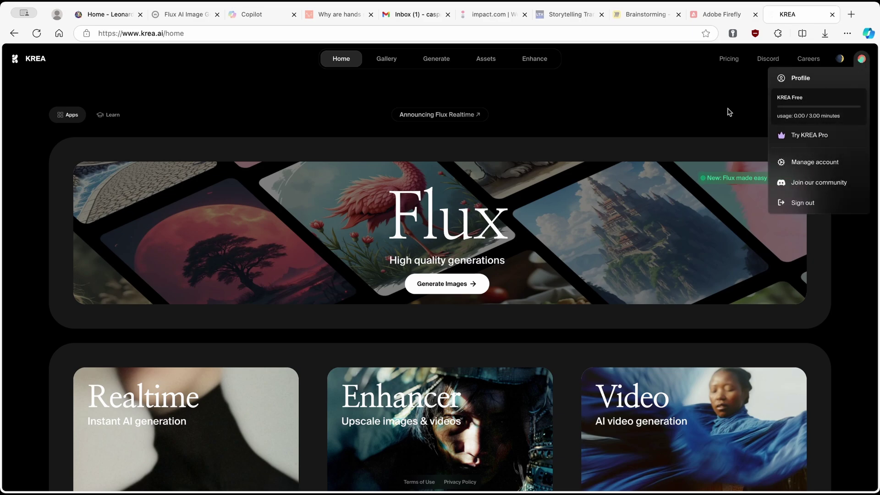
pyautogui.click(580, 101)
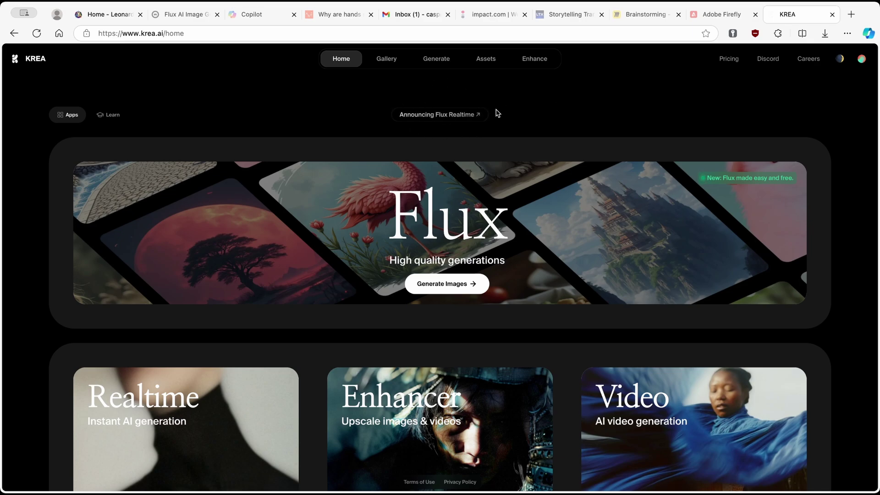
pyautogui.click(855, 66)
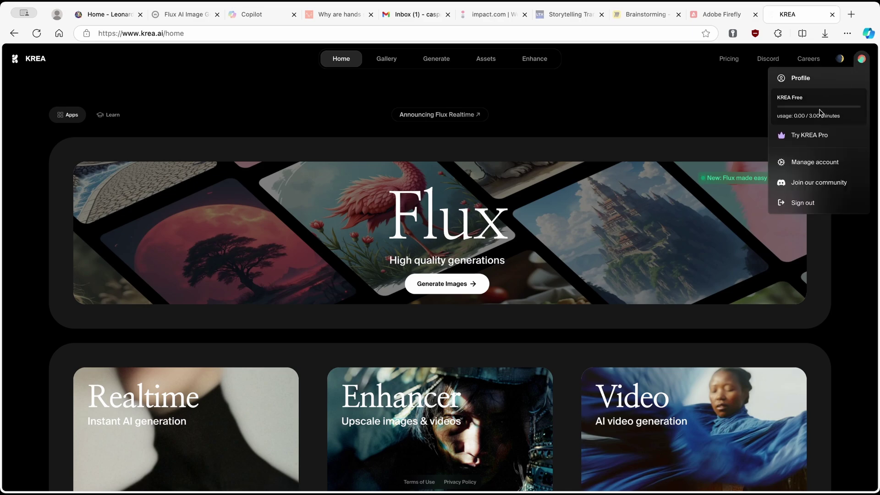
pyautogui.click(810, 133)
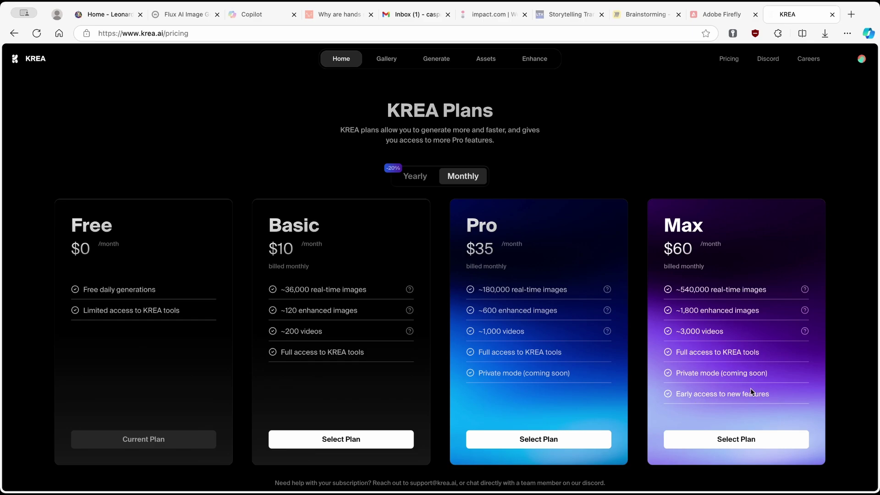
pyautogui.click(423, 182)
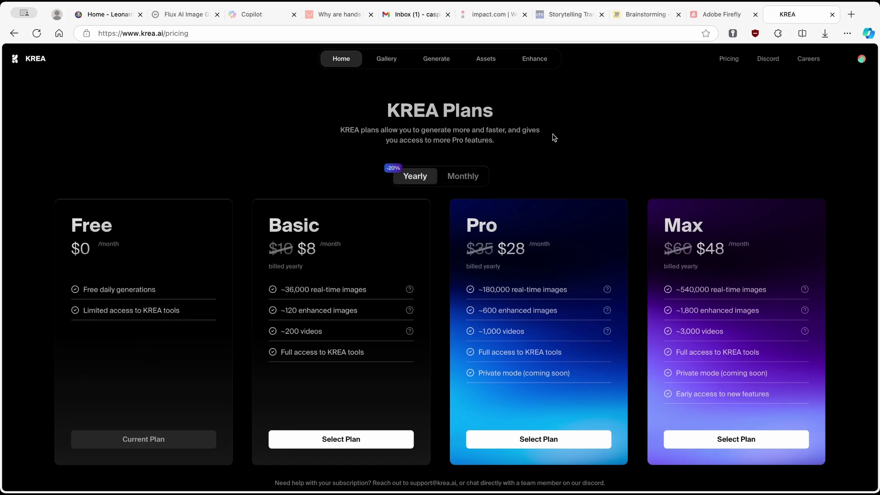
# - Return to the home page, open the Gallery and browse the community's shared images
pyautogui.click(341, 58)
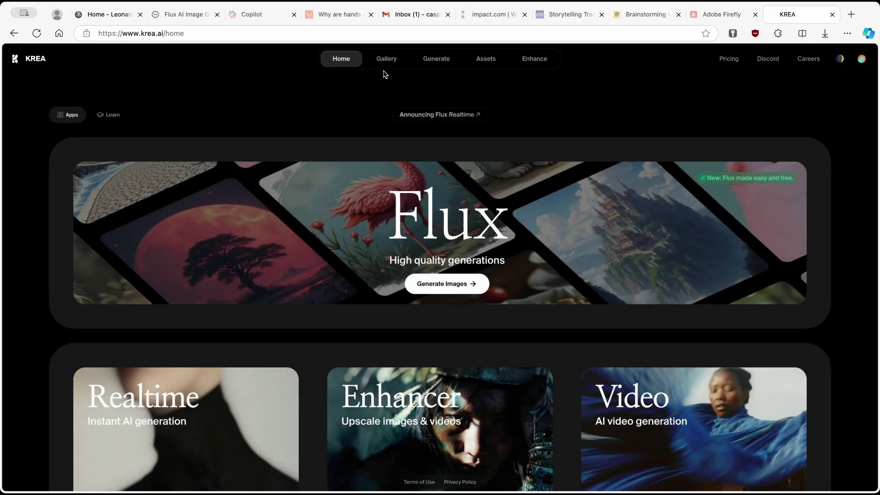
pyautogui.click(387, 59)
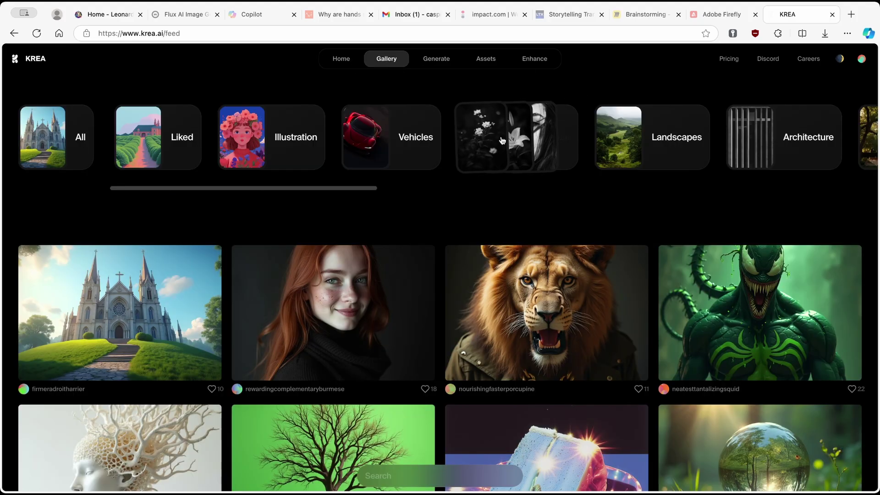
pyautogui.scroll(-7, 443, 262)
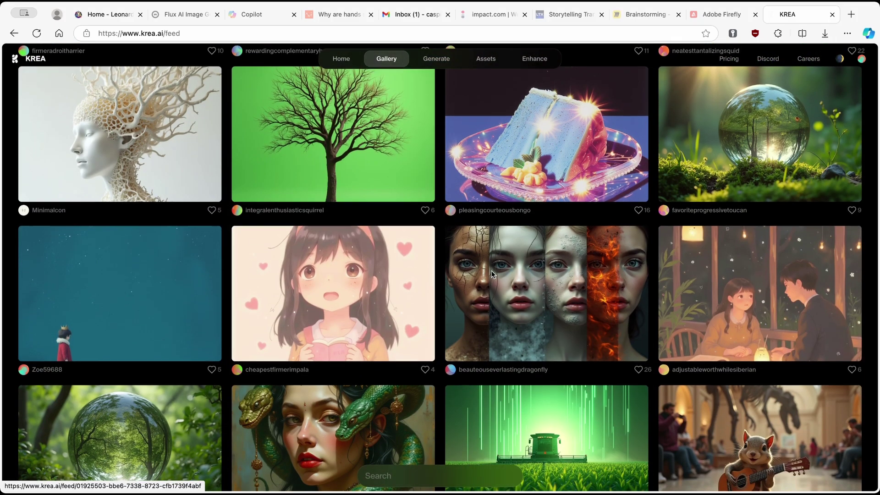
pyautogui.scroll(-5, 469, 274)
pyautogui.scroll(-15, 469, 274)
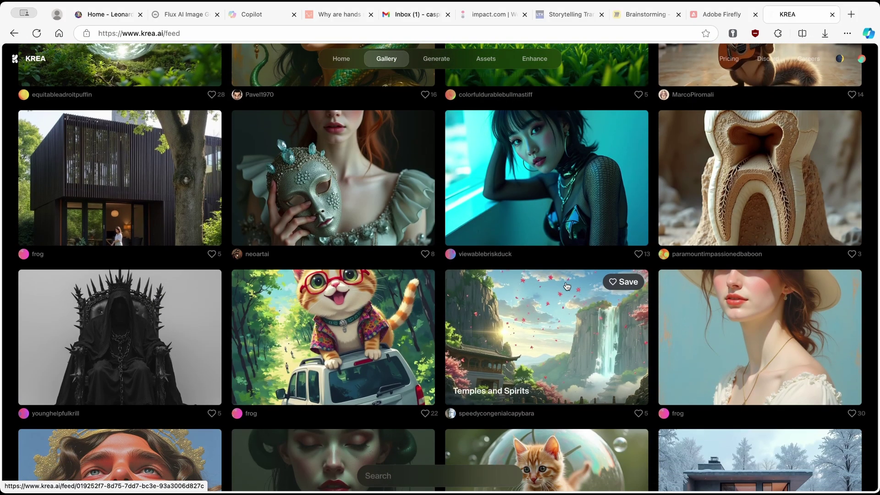
pyautogui.scroll(-1, 567, 286)
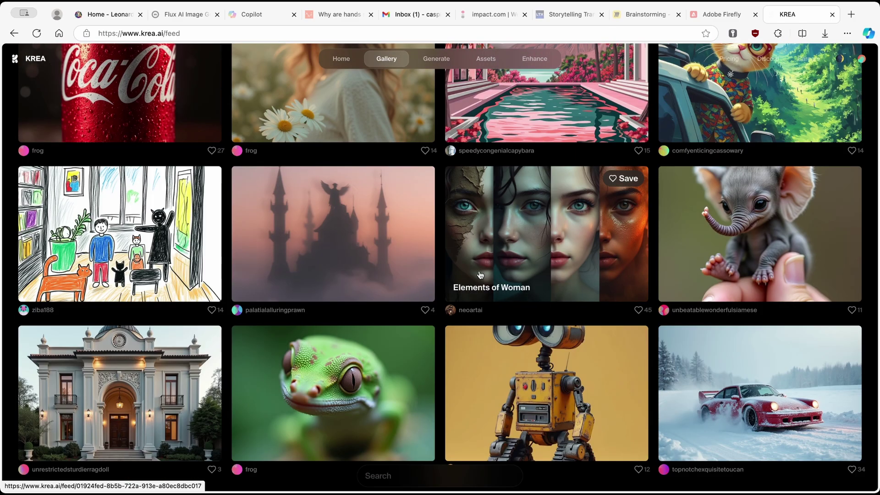
pyautogui.scroll(20, 504, 287)
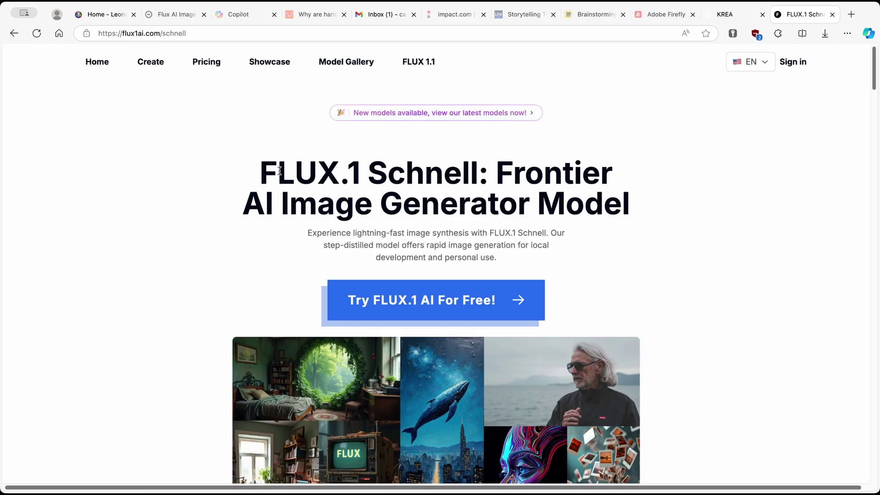
# - Skim the FLUX.1 Schnell model page on flux1ai.com and close it to return to the KREA gallery
pyautogui.moveTo(260, 171); pyautogui.dragTo(339, 166)
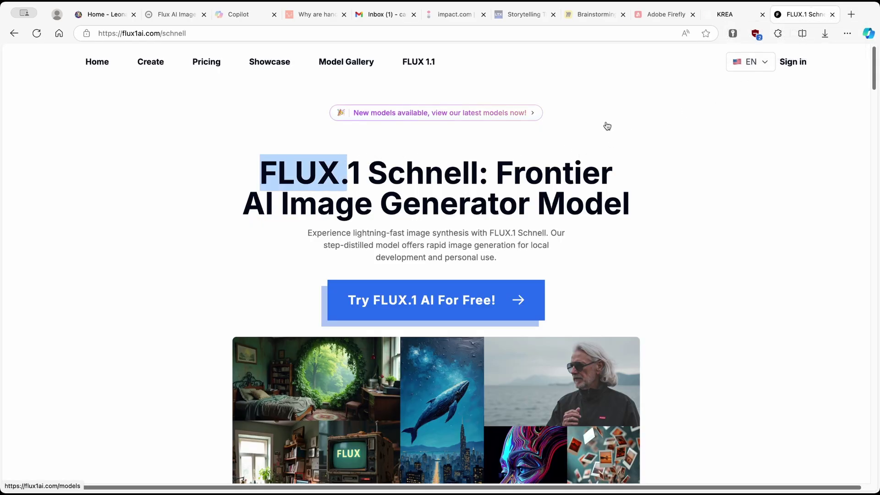
pyautogui.scroll(-12, 615, 151)
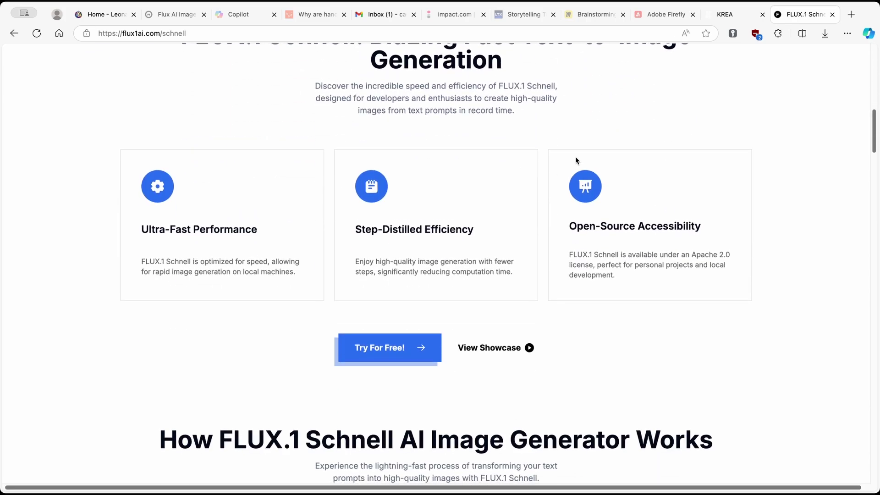
pyautogui.scroll(5, 731, 67)
pyautogui.click(833, 15)
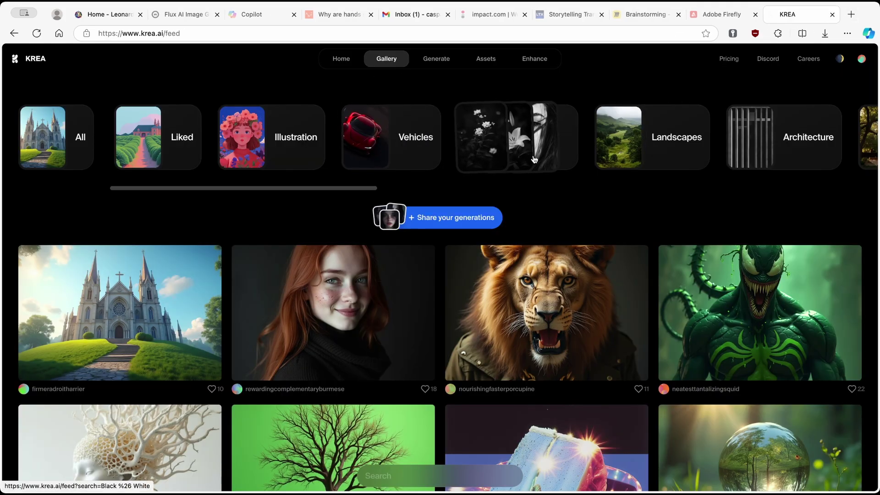
# - Look through the gallery categories, filter by Minimalism and browse the matching images
pyautogui.hscroll(10, 439, 193)
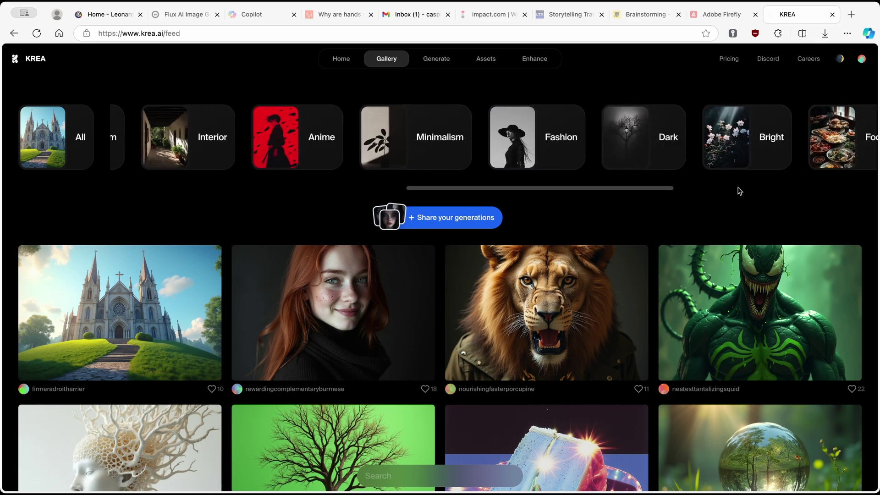
pyautogui.hscroll(4, 550, 151)
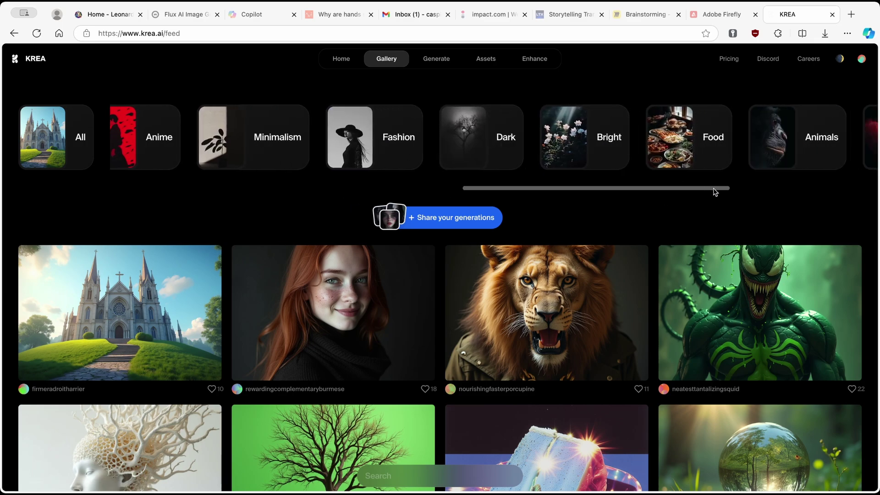
pyautogui.click(290, 136)
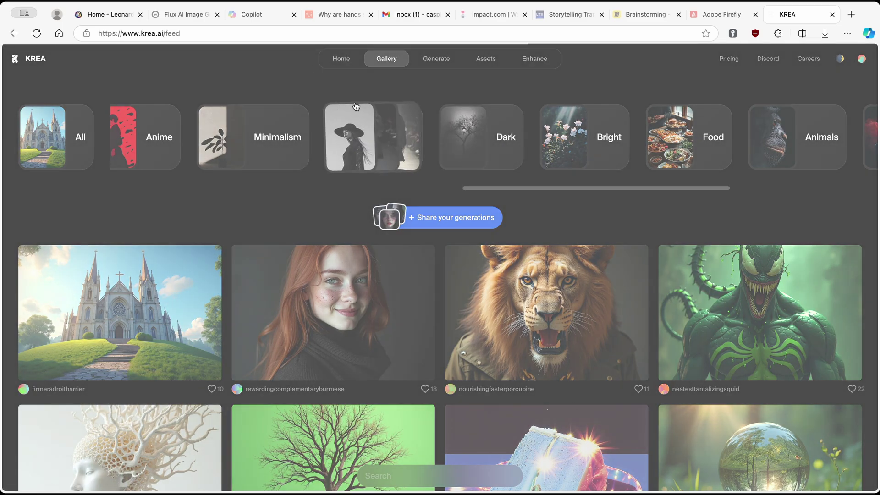
pyautogui.scroll(-5, 367, 101)
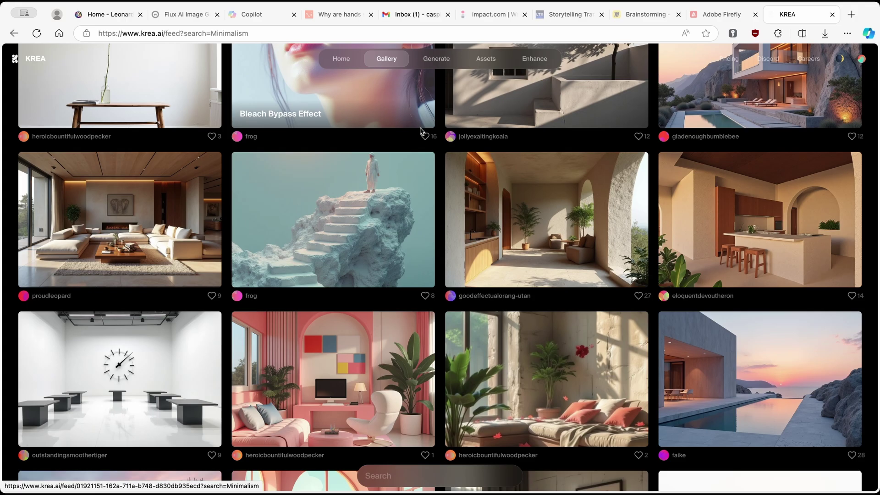
pyautogui.scroll(-5, 366, 165)
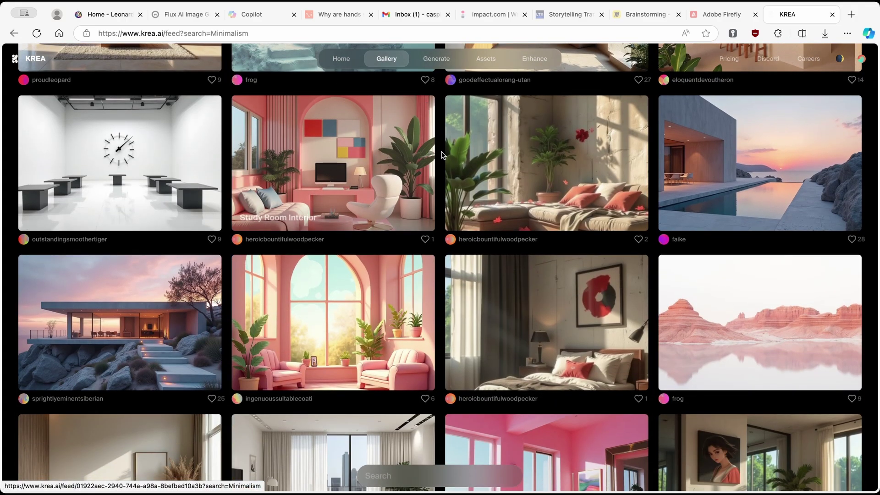
pyautogui.scroll(-2, 441, 155)
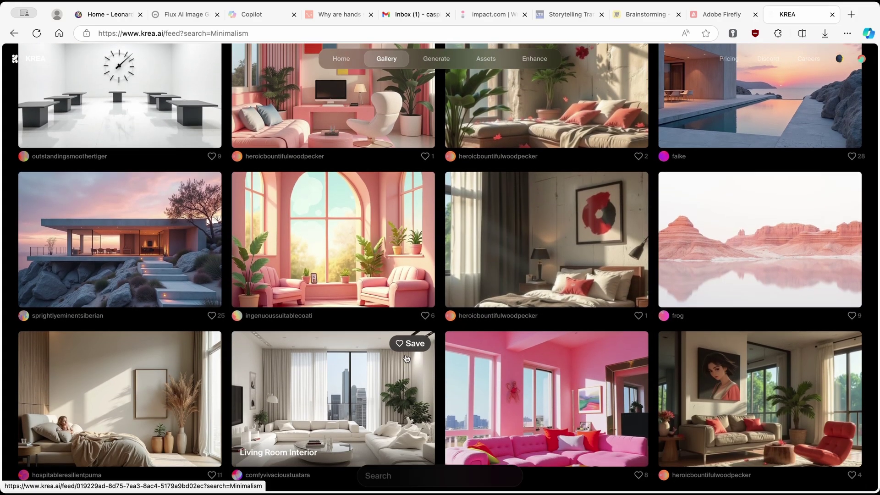
pyautogui.scroll(4, 405, 359)
pyautogui.scroll(-4, 455, 243)
# - View the Minimalist Room image with its prompt, close it and return to the start of the category list
pyautogui.click(462, 234)
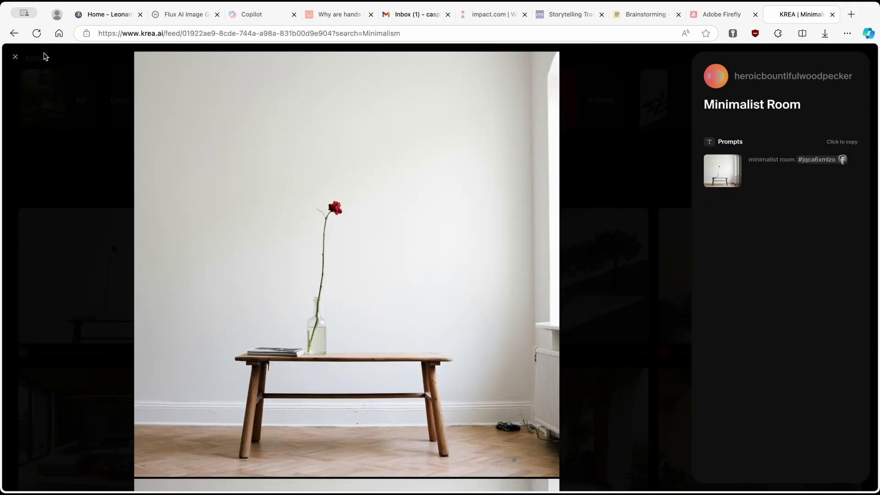
pyautogui.click(19, 58)
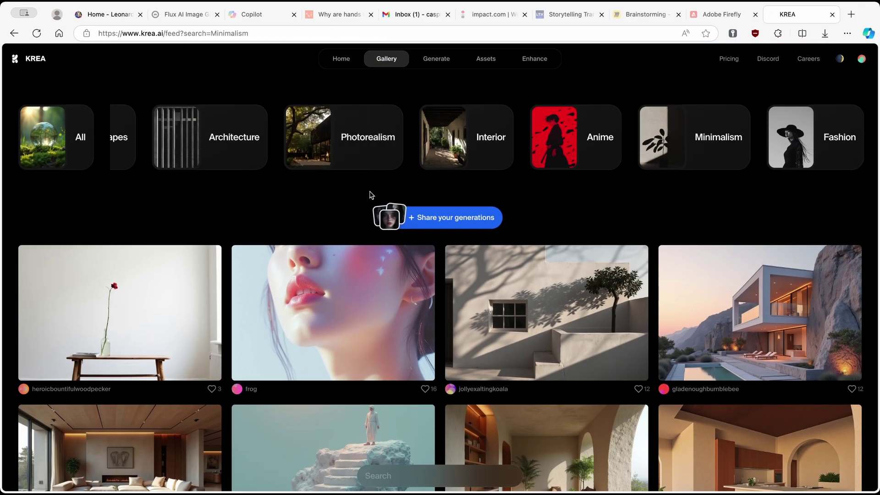
pyautogui.moveTo(379, 189); pyautogui.dragTo(142, 189)
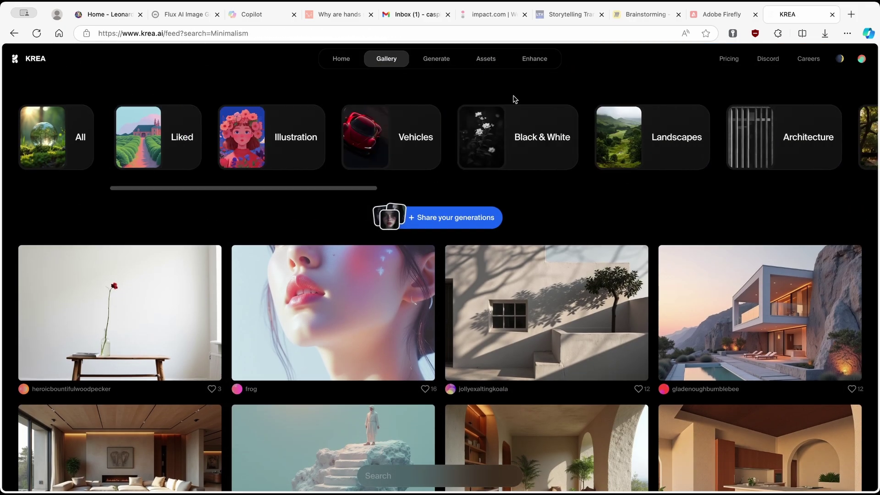
# - Open the Flux image generator and fill in the suggested prompt "Cliffside monasteries, seemingly defying gravity and time."
pyautogui.click(863, 61)
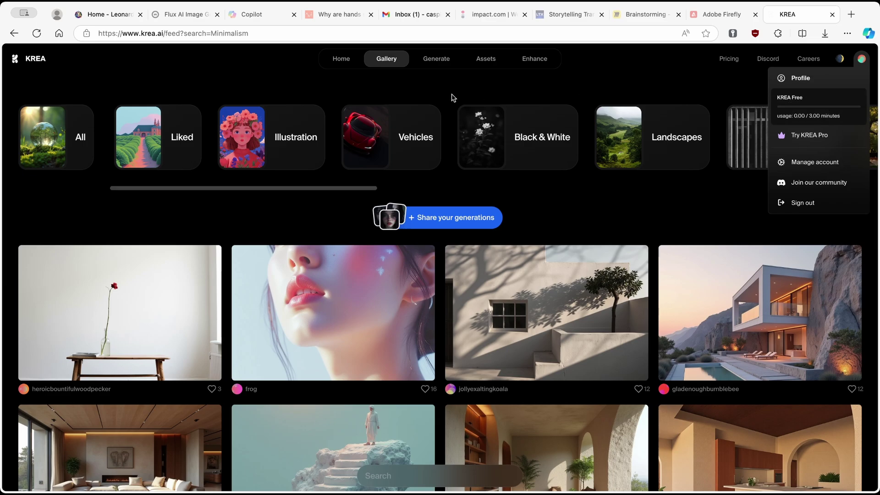
pyautogui.moveTo(437, 61)
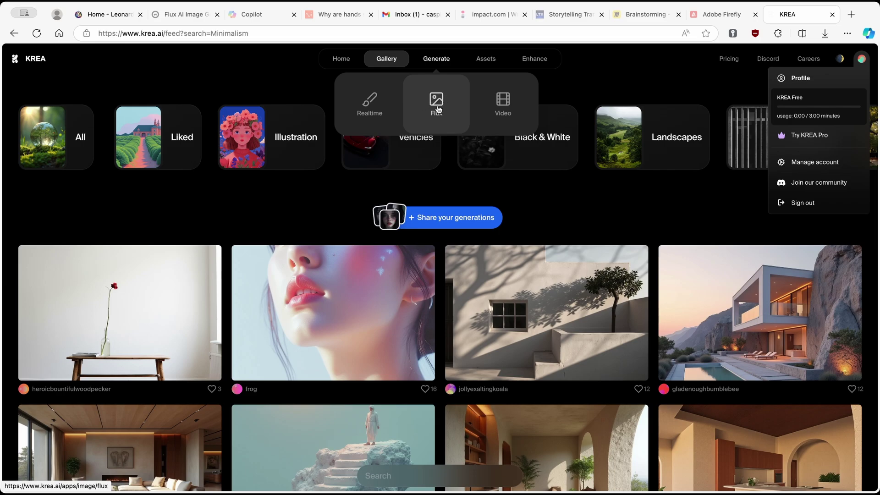
pyautogui.click(437, 109)
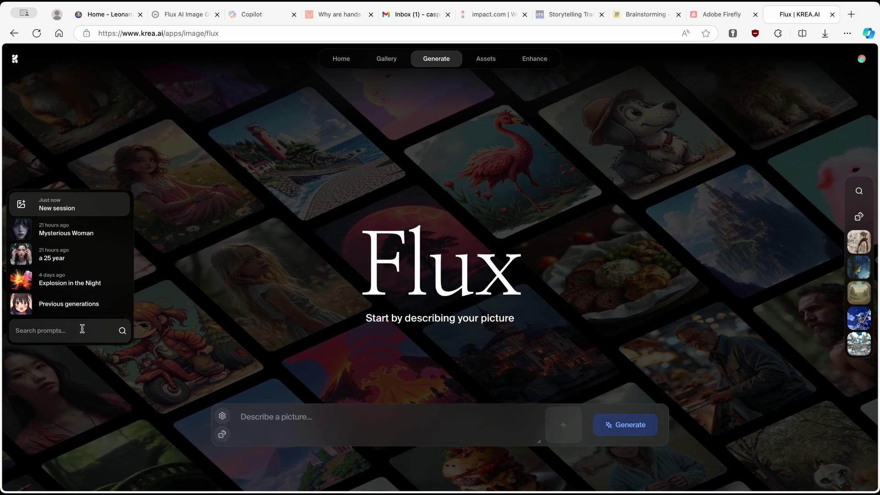
pyautogui.click(238, 416)
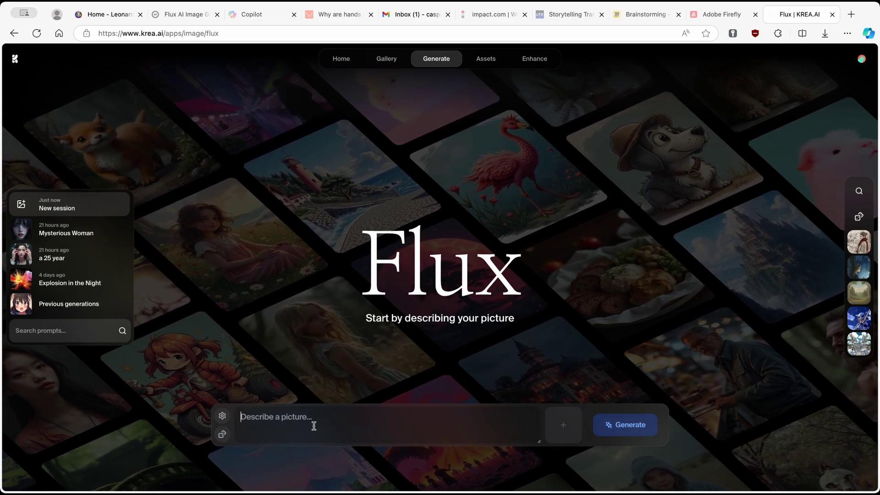
pyautogui.click(223, 435)
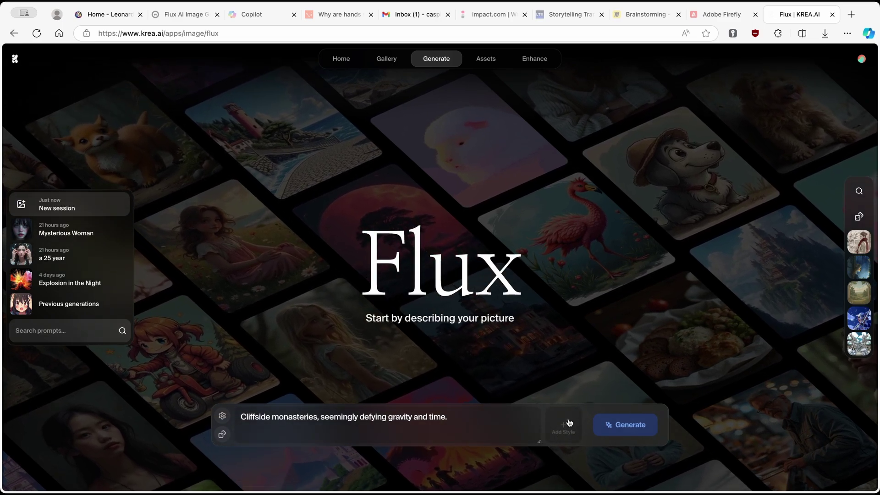
# - Browse the style library and add the neon purple and pink landscape style to the prompt
pyautogui.click(566, 422)
pyautogui.scroll(-15, 343, 292)
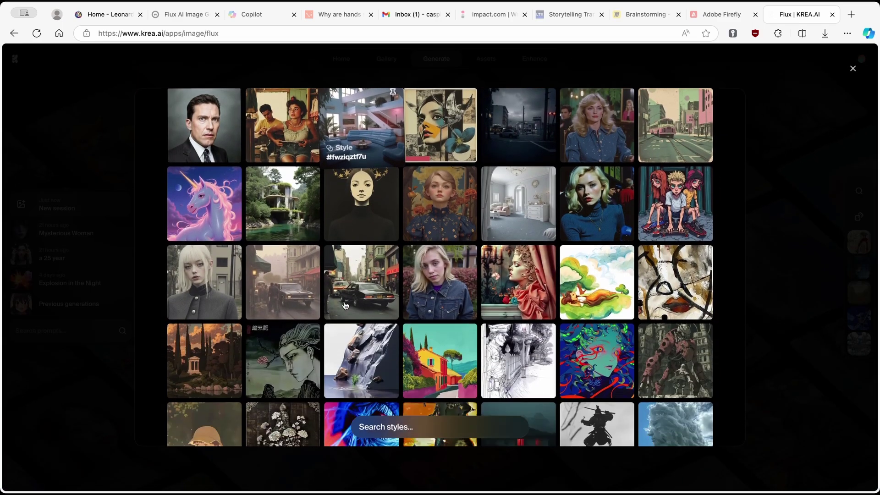
pyautogui.scroll(-12, 357, 334)
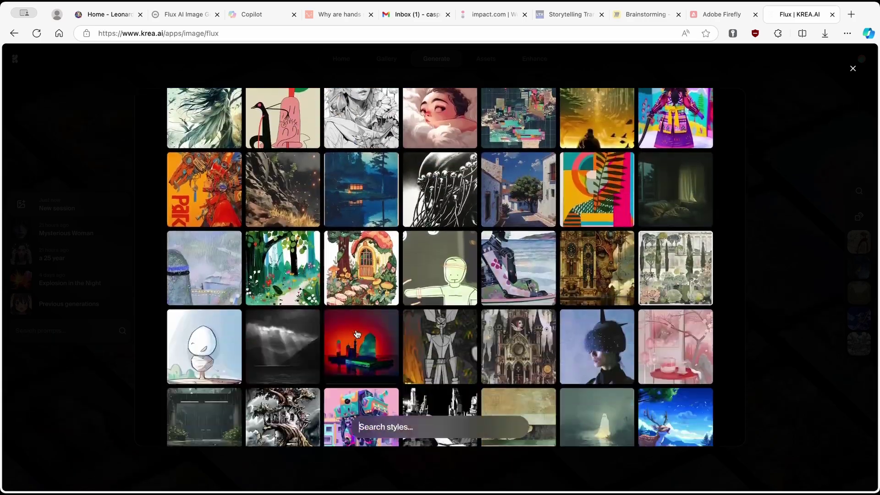
pyautogui.scroll(-7, 359, 330)
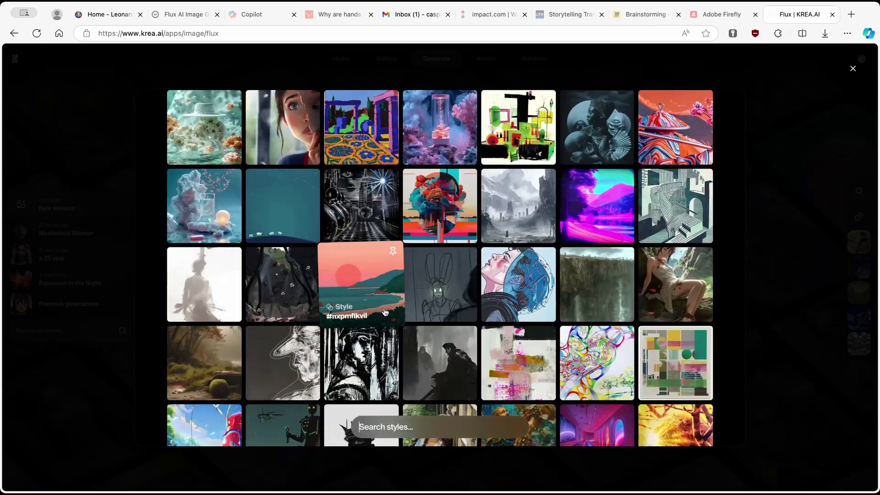
pyautogui.scroll(3, 602, 211)
pyautogui.click(602, 211)
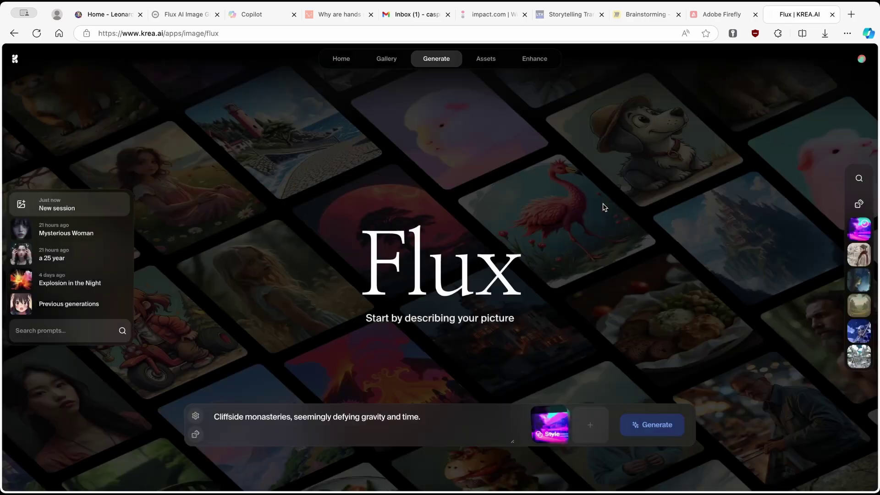
pyautogui.moveTo(552, 432); pyautogui.dragTo(557, 412)
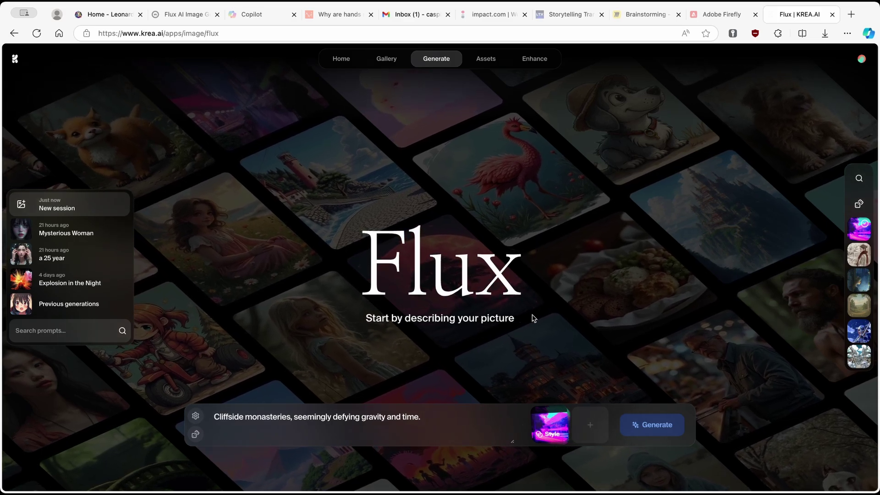
# - Add the pastel pink and blue sky style as a second style and generate the cliffside monastery images
pyautogui.click(591, 425)
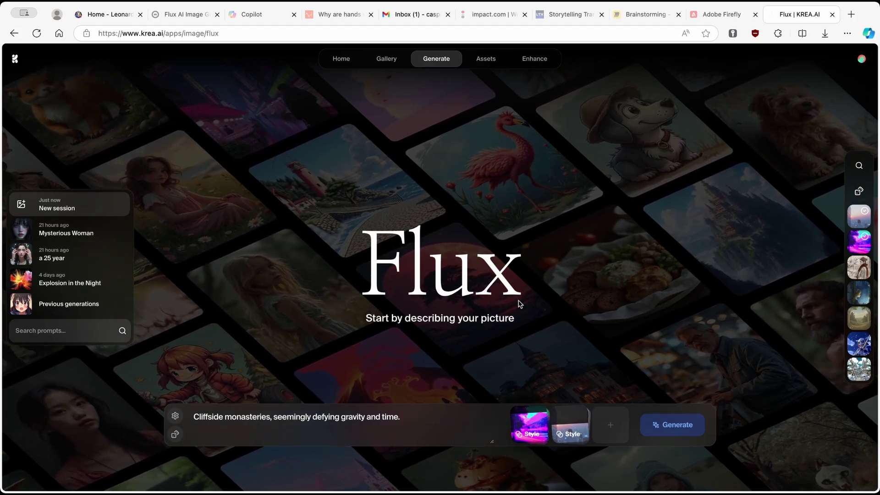
pyautogui.click(464, 414)
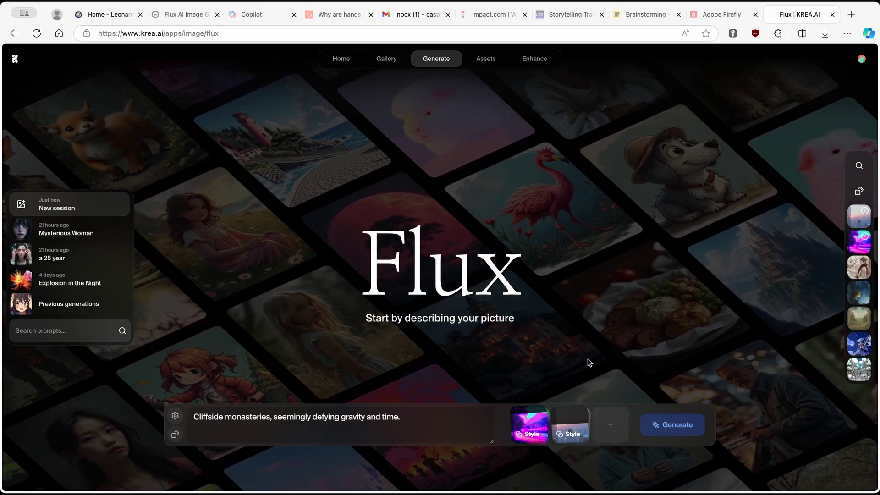
pyautogui.click(686, 422)
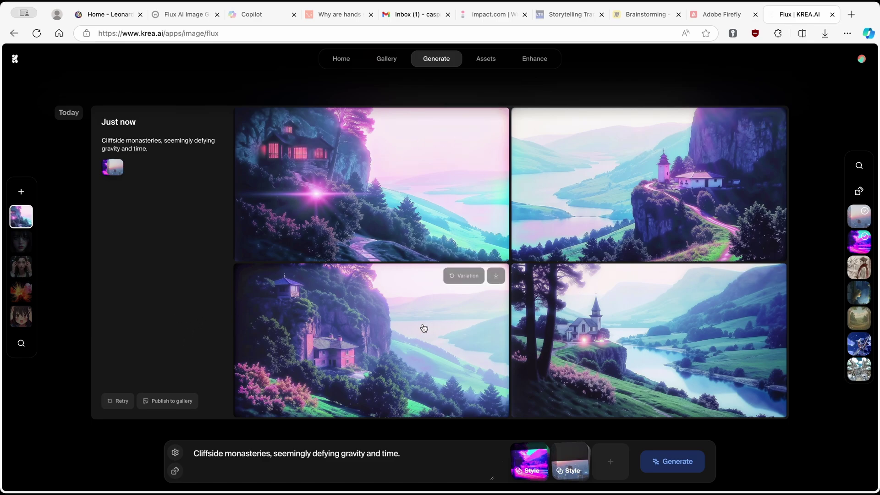
# - View the generated image of the pink house below the cliff at full size, close it and generate variations of it
pyautogui.click(410, 334)
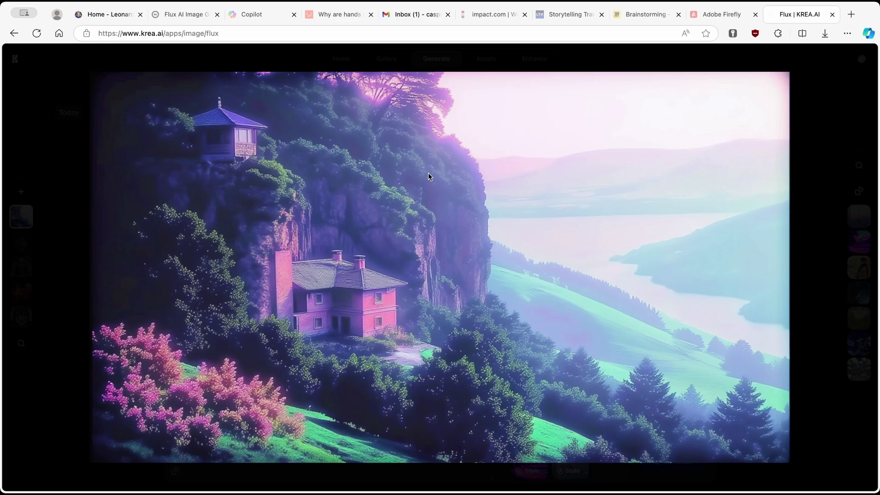
pyautogui.click(840, 254)
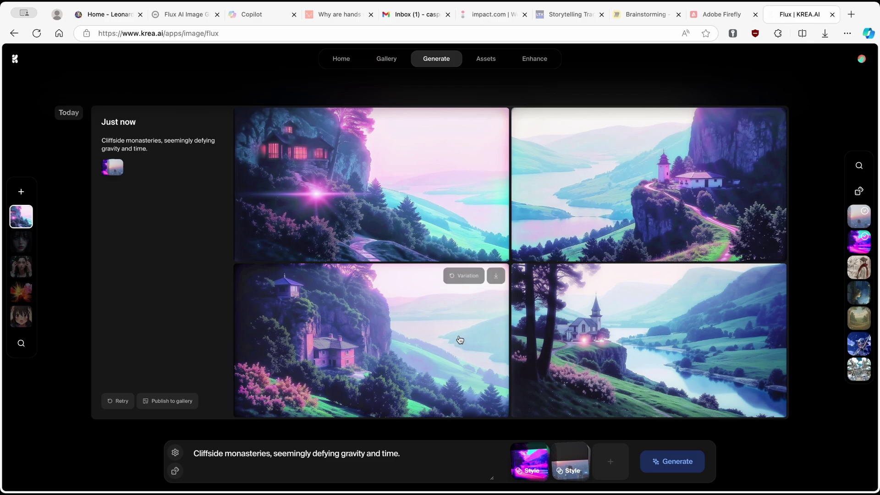
pyautogui.click(480, 339)
pyautogui.click(616, 350)
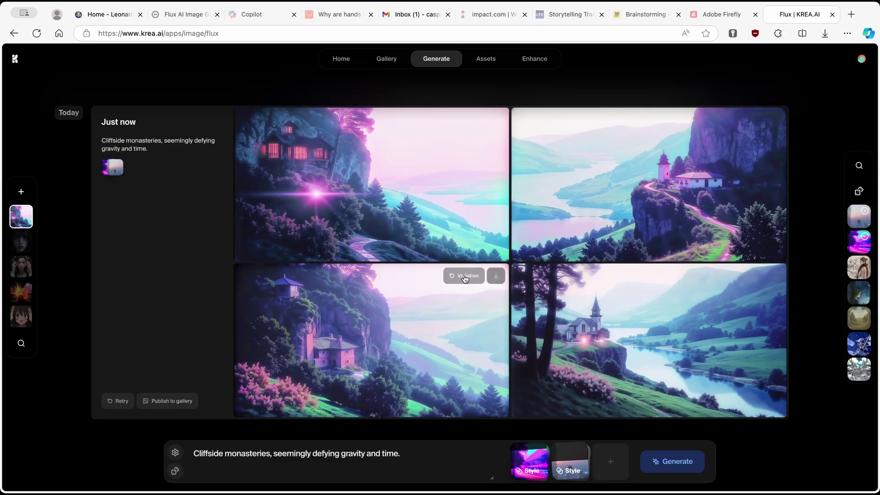
pyautogui.click(477, 276)
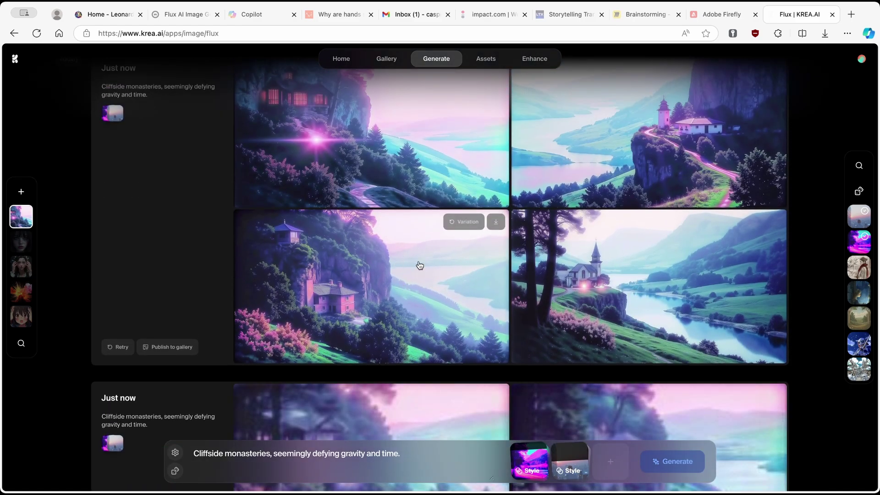
# - Compare the new variations with the original cliffside house image
pyautogui.scroll(-5, 420, 266)
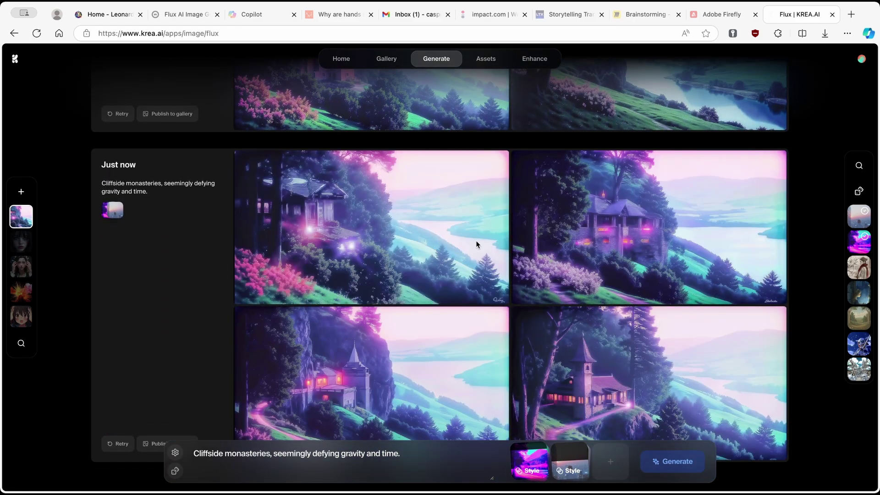
pyautogui.scroll(2, 415, 225)
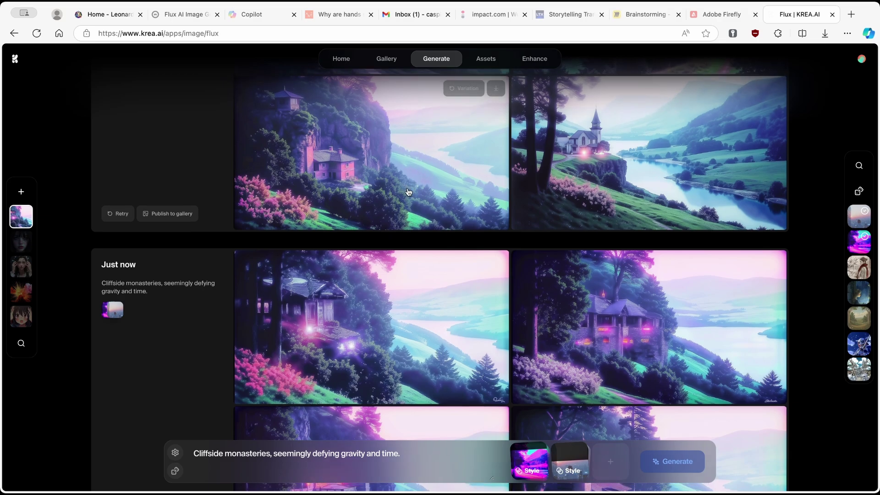
pyautogui.scroll(1, 458, 160)
pyautogui.scroll(-4, 431, 295)
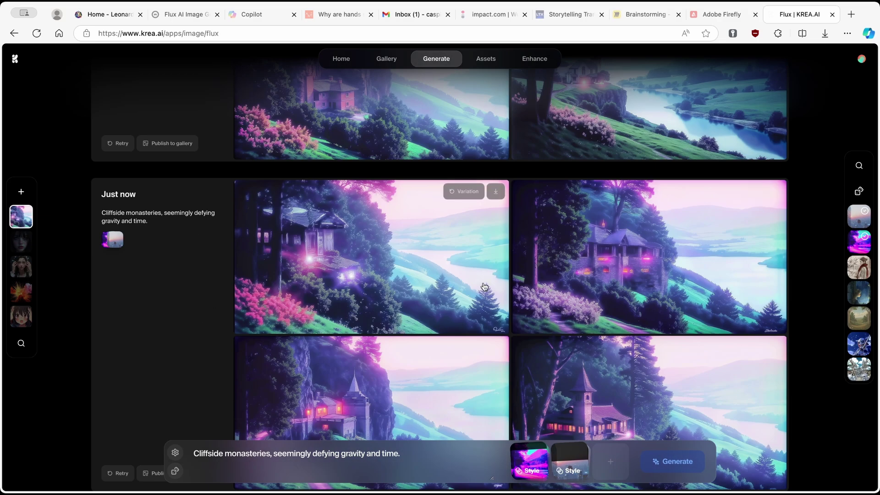
pyautogui.scroll(1, 489, 367)
pyautogui.scroll(2, 367, 194)
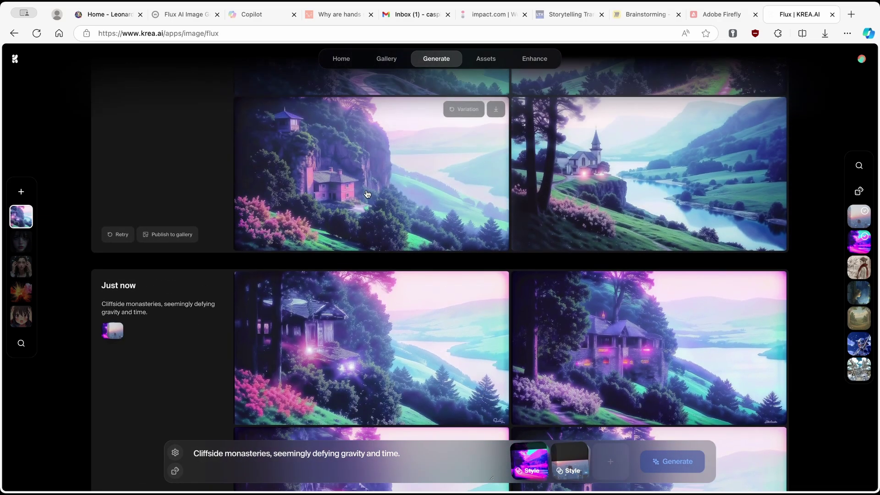
pyautogui.scroll(-3, 409, 291)
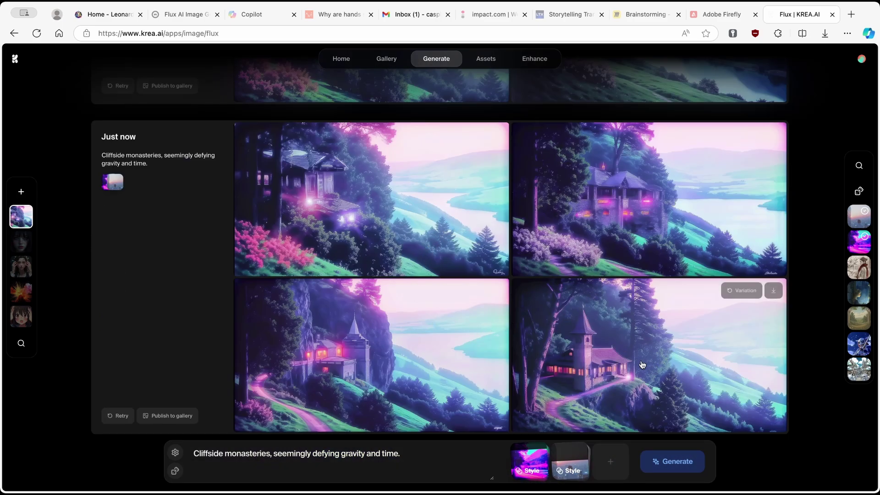
# - View the variation with the pointed tower and winding path at full size, close it and download it as a PNG
pyautogui.click(627, 351)
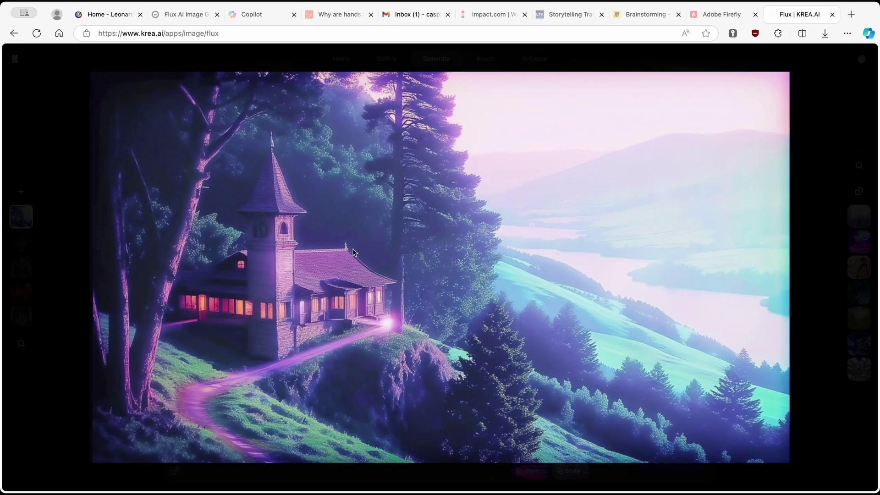
pyautogui.click(815, 259)
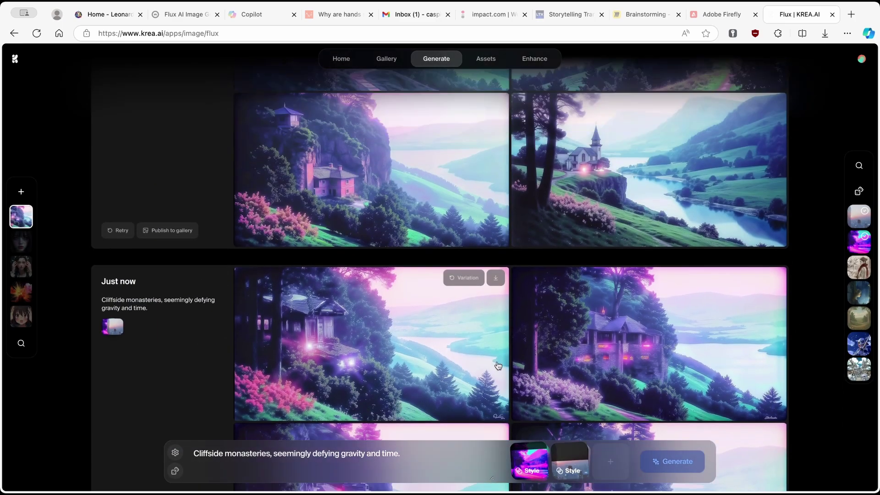
pyautogui.scroll(-4, 474, 367)
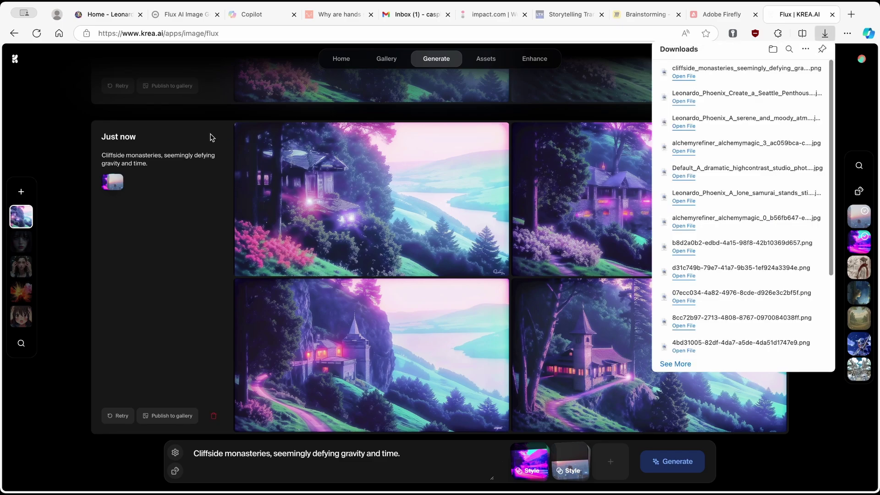
pyautogui.click(193, 118)
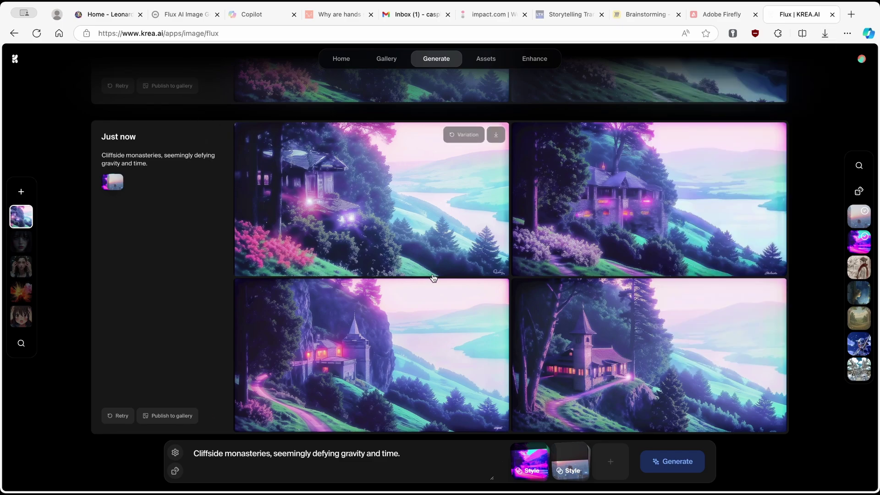
pyautogui.scroll(7, 419, 262)
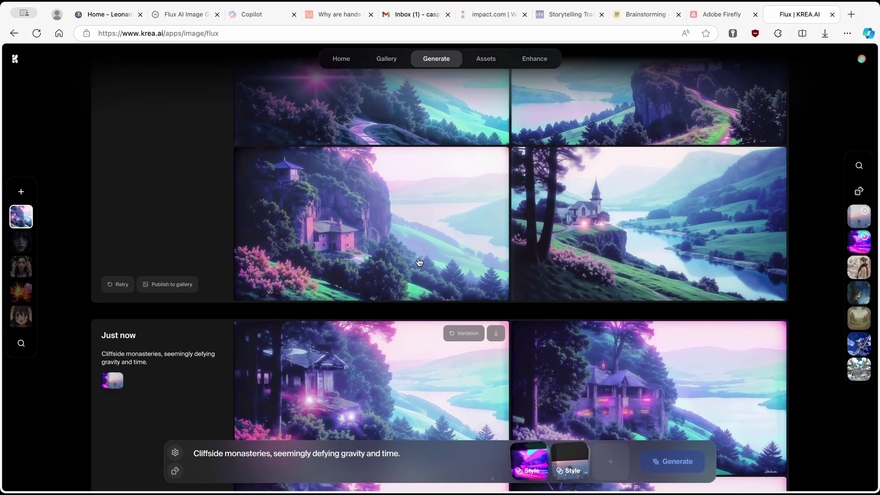
pyautogui.scroll(-5, 407, 281)
pyautogui.scroll(-2, 407, 281)
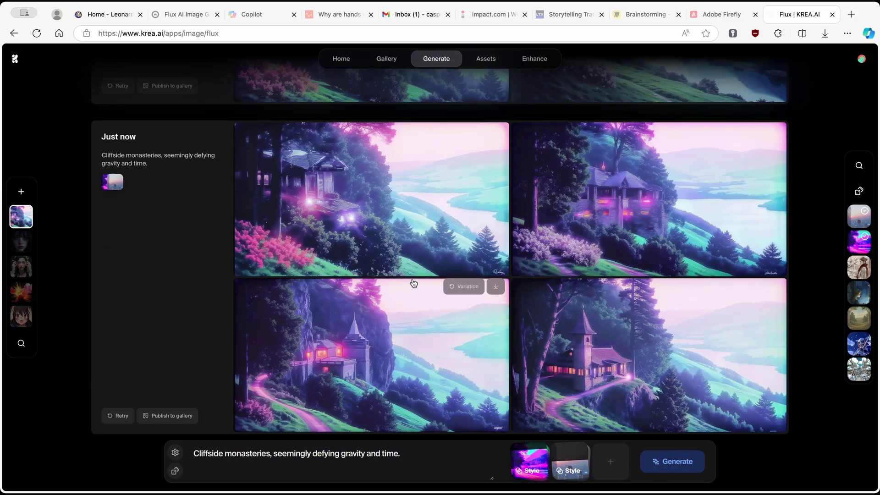
pyautogui.scroll(5, 412, 284)
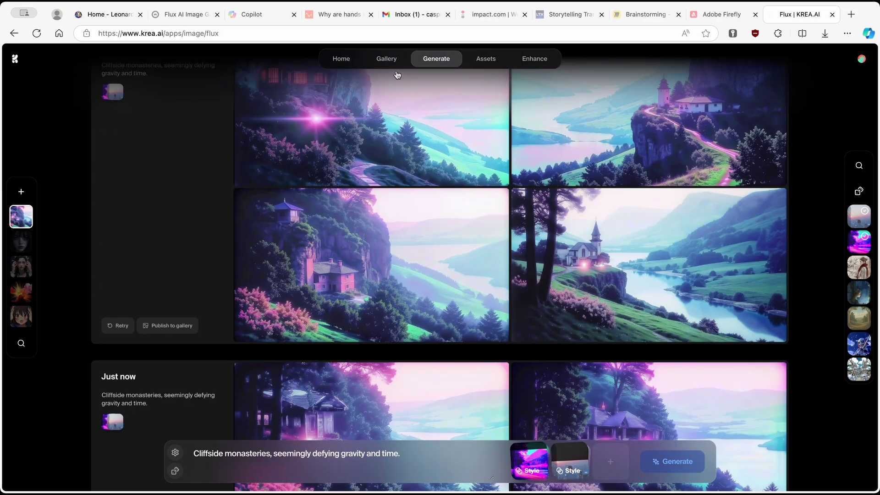
# - Open the Enhancer from the home page and upload the cliffside monasteries PNG from the Downloads folder
pyautogui.click(349, 63)
pyautogui.scroll(-3, 465, 155)
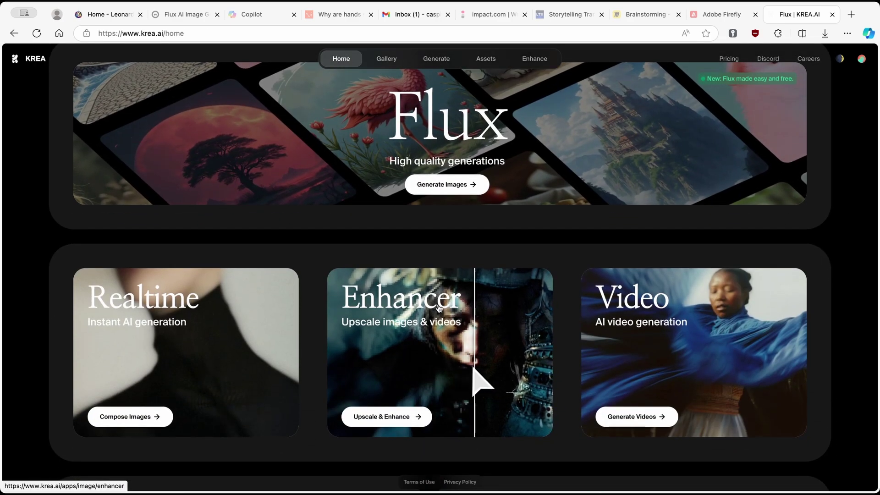
pyautogui.click(439, 308)
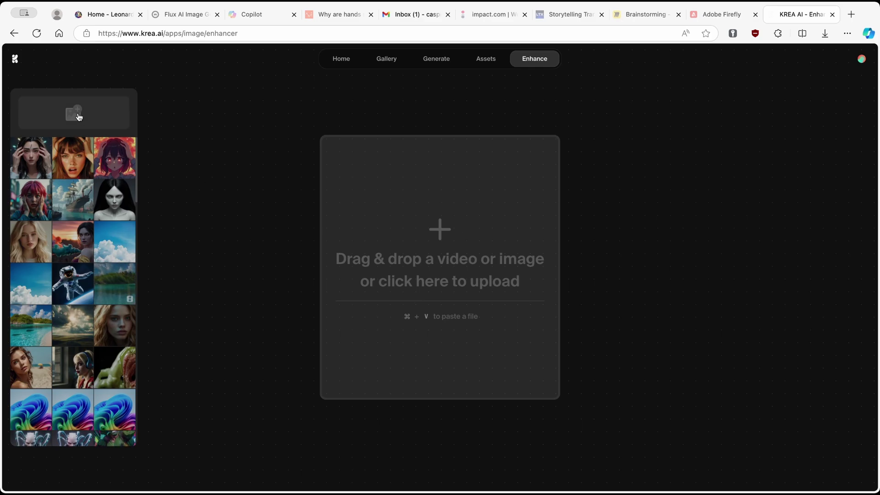
pyautogui.click(79, 117)
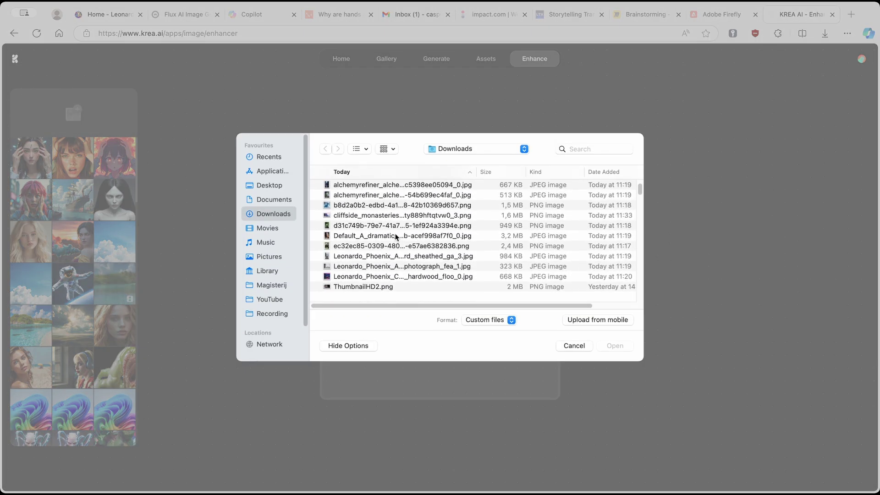
pyautogui.click(391, 216)
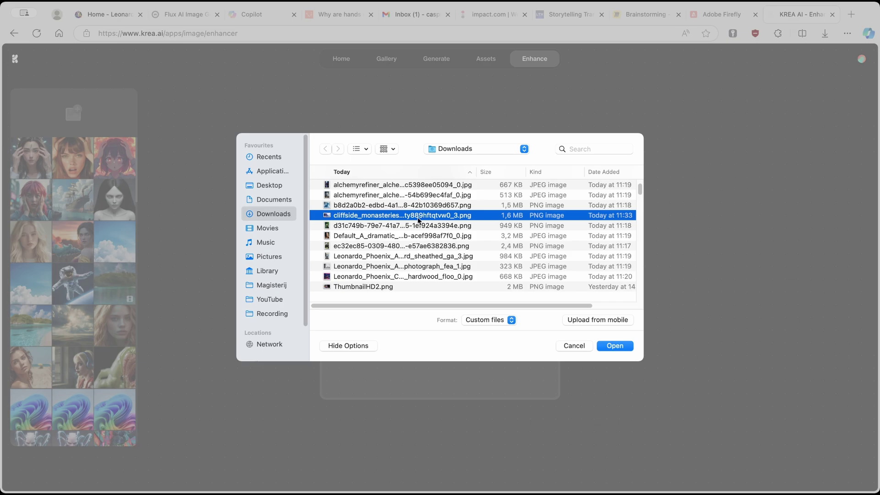
pyautogui.click(615, 346)
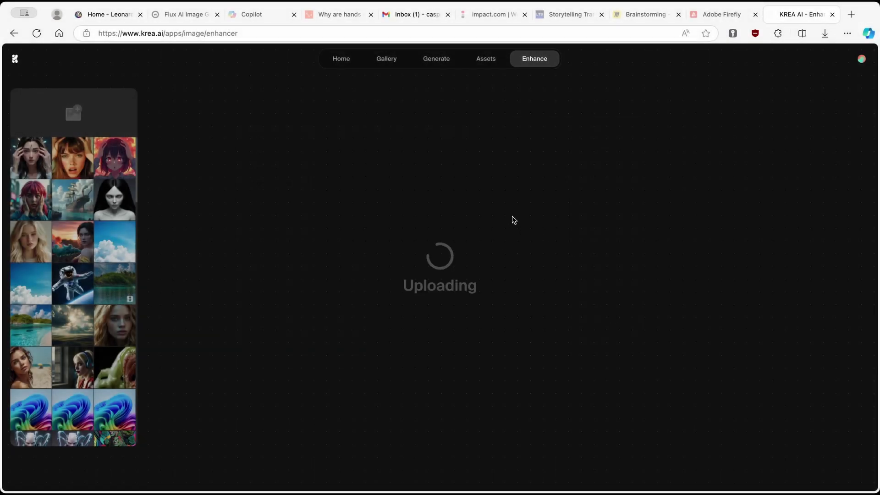
pyautogui.click(802, 285)
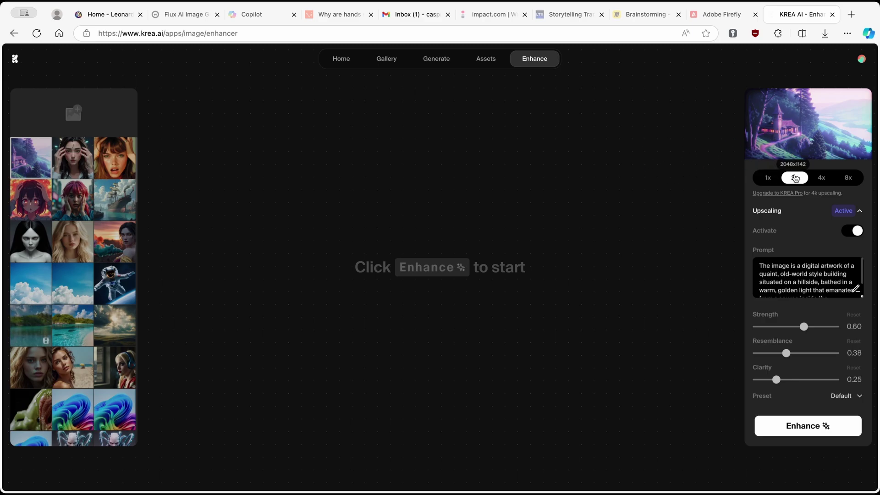
# - Try the 4x and 8x upscaling factors and return to 2x
pyautogui.click(822, 177)
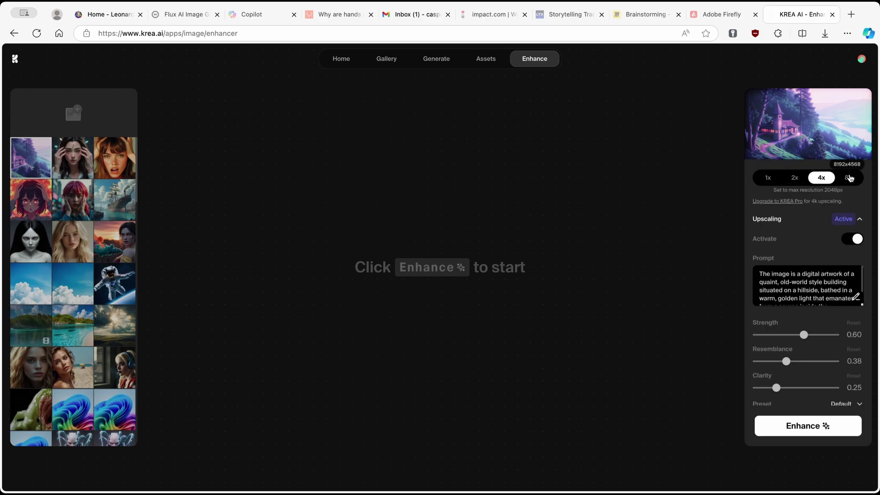
pyautogui.click(849, 178)
pyautogui.click(800, 179)
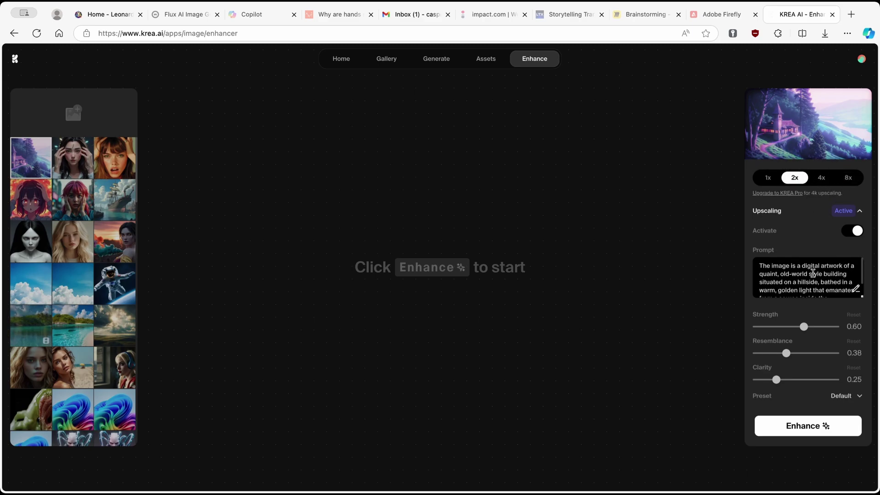
# - Review the upscaling prompt and preset options, keep the Default preset and enhance the image
pyautogui.click(812, 273)
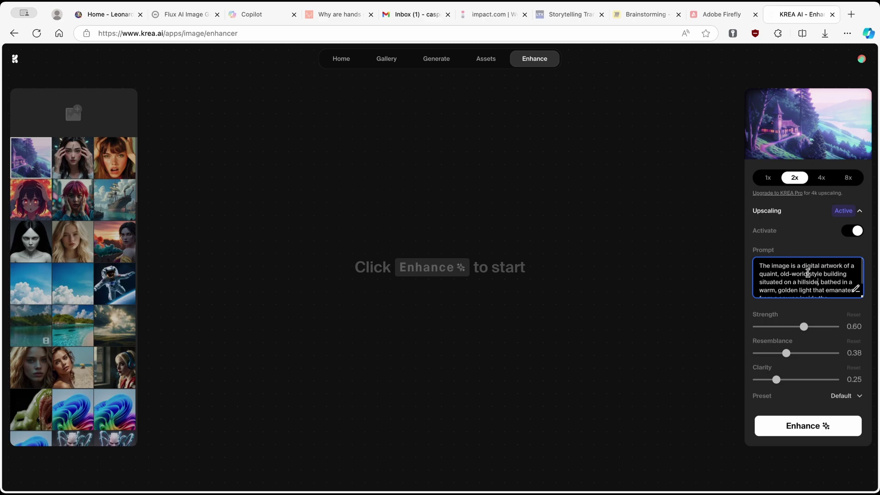
pyautogui.moveTo(789, 290); pyautogui.dragTo(763, 256)
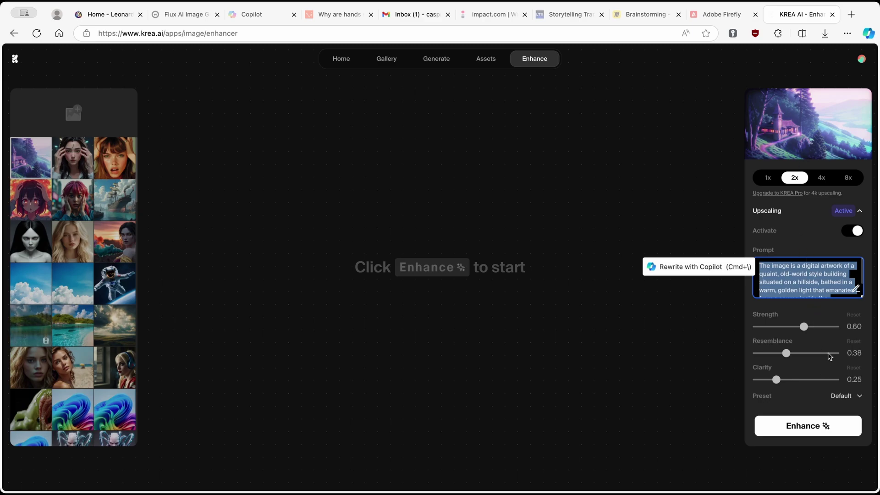
pyautogui.scroll(-2, 800, 275)
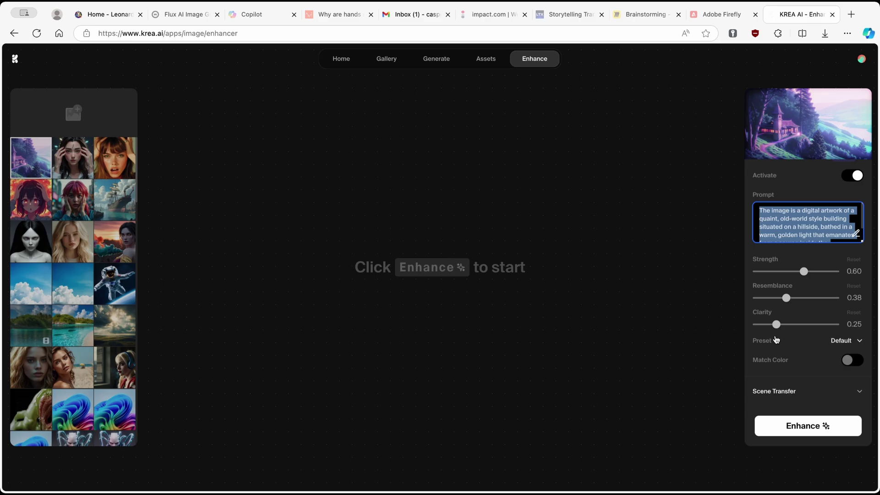
pyautogui.click(856, 341)
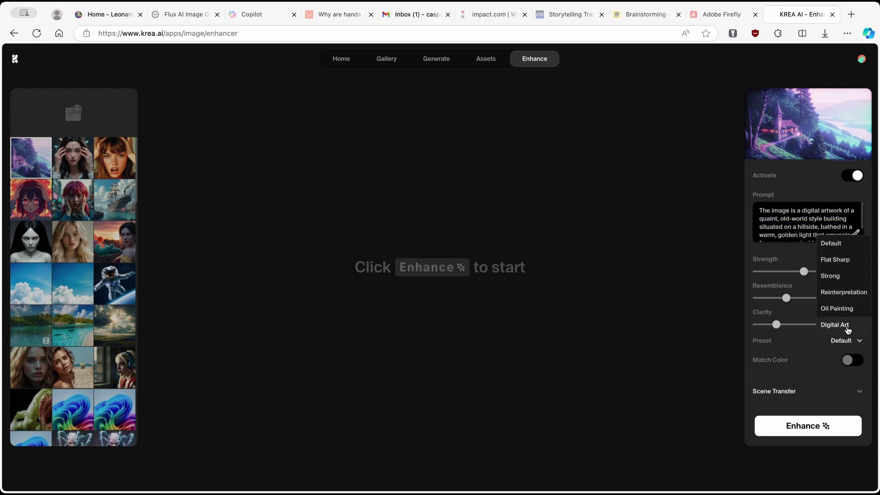
pyautogui.click(840, 243)
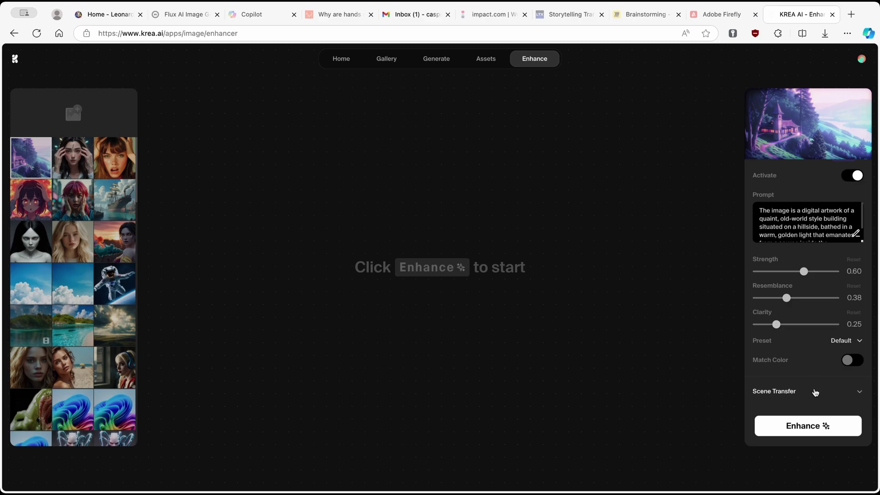
pyautogui.click(818, 434)
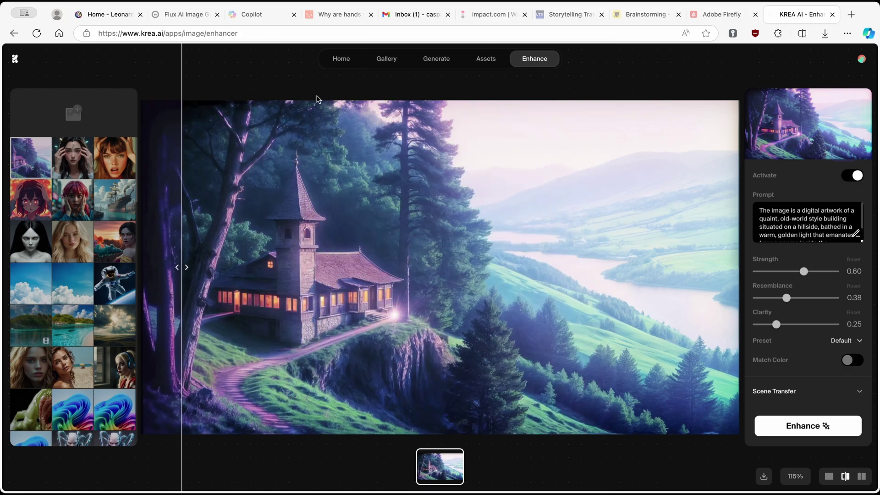
# - Return to the Flux image generator with a new session
pyautogui.moveTo(435, 63)
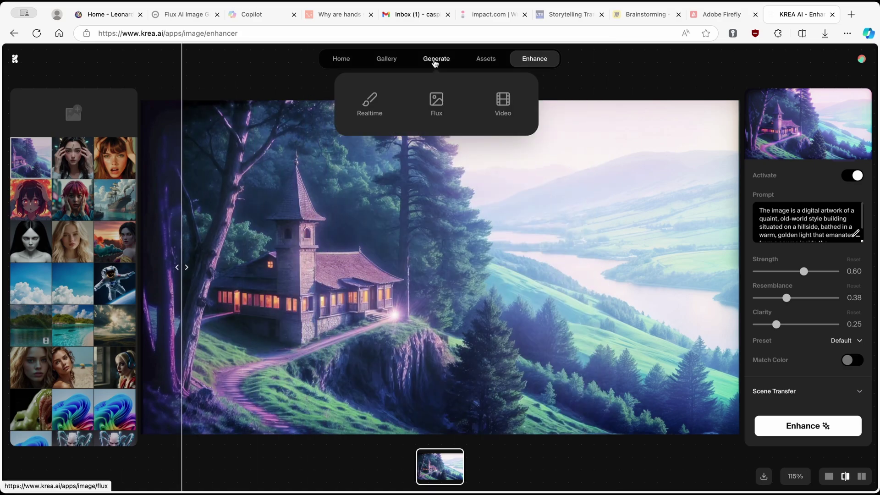
pyautogui.click(437, 105)
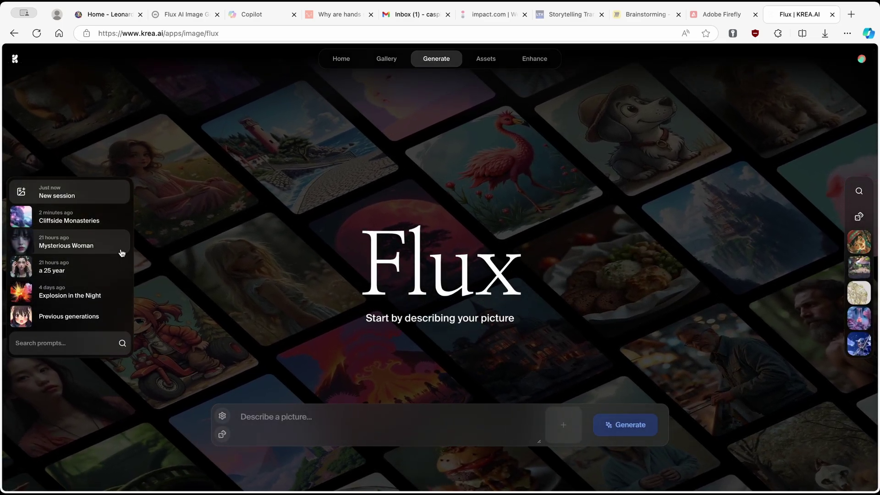
# - Reuse the Mysterious Woman session's prompt about an eerie, pale female figure with jet-black hair in a new session, keeping the 16:9 aspect ratio
pyautogui.click(108, 250)
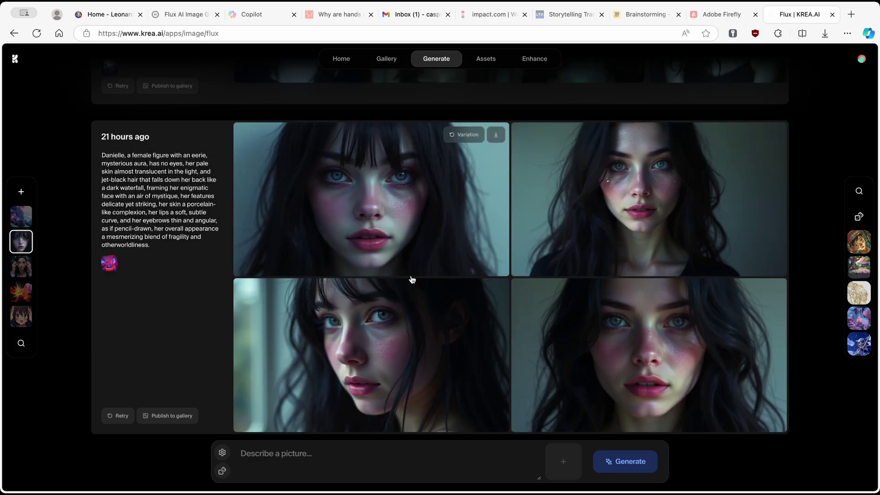
pyautogui.click(21, 192)
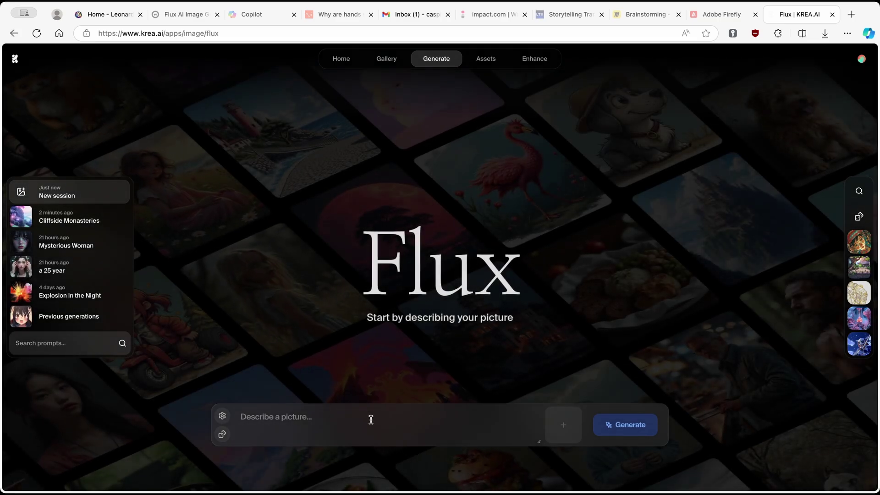
pyautogui.write('delicate yet striking, her skin a porcelain-like complexion, her lips a soft, subtle curve, and her eyebrows thin and angular, as if pencil-drawn, her overall appearance a mesmerizing blend of fragility and otherworldliness.')
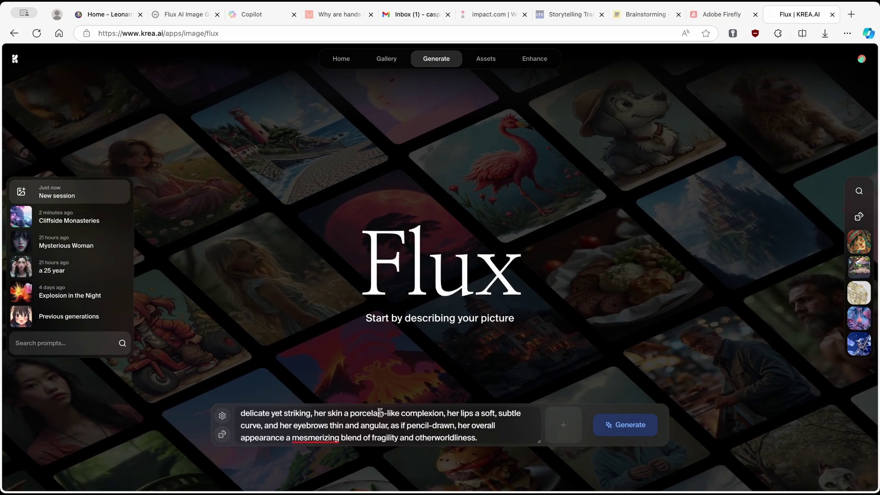
pyautogui.click(222, 415)
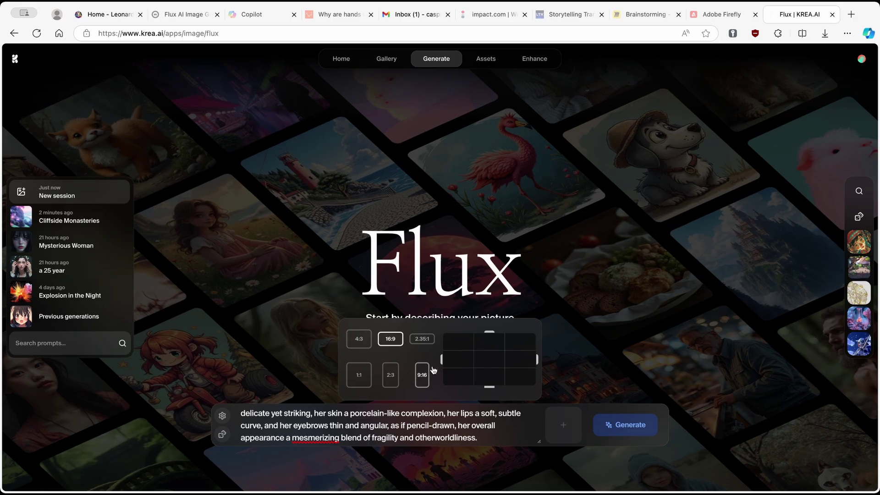
# - Add the neon purple corridor style #tncgherfej to the prompt, generate the images and enlarge the second result
pyautogui.click(565, 427)
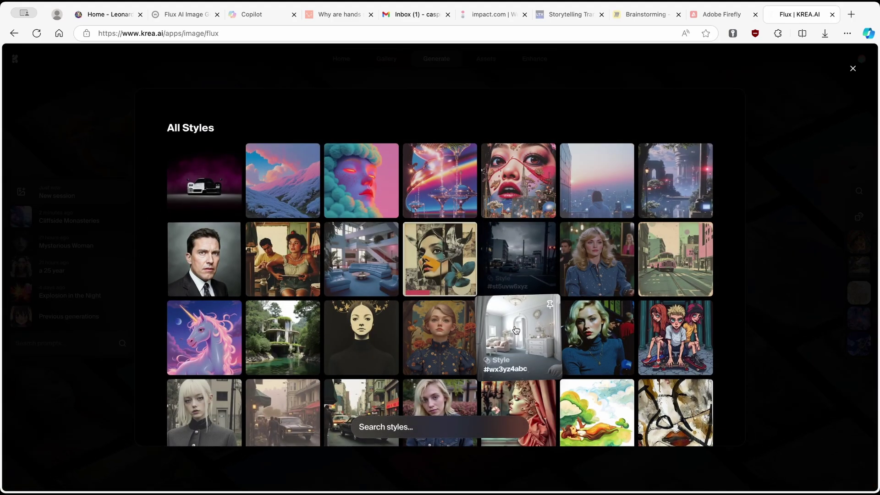
pyautogui.scroll(-15, 471, 255)
pyautogui.scroll(-10, 527, 305)
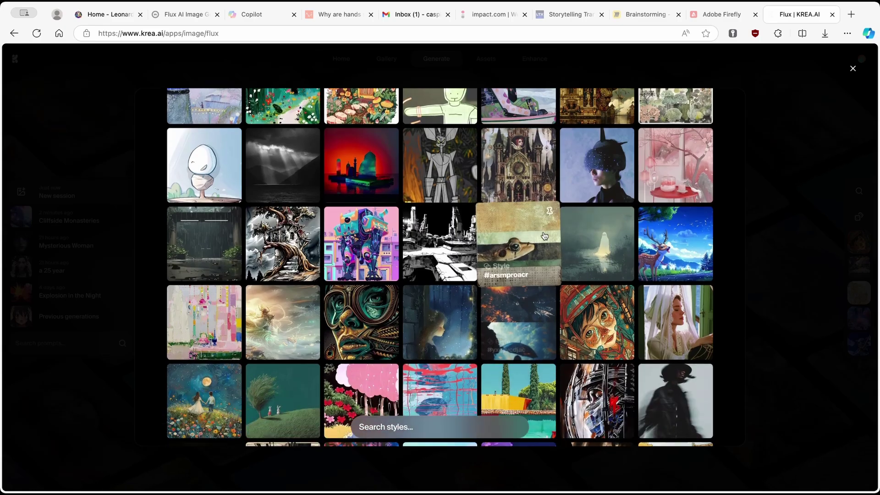
pyautogui.scroll(-3, 506, 294)
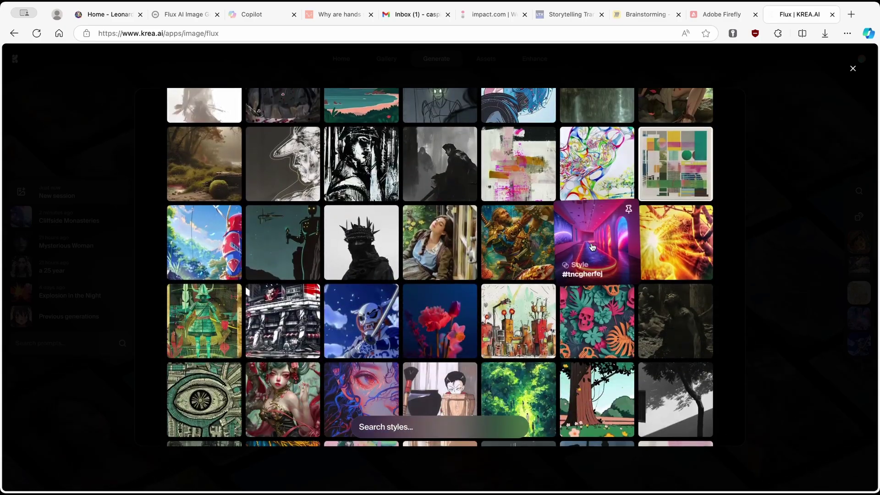
pyautogui.click(603, 252)
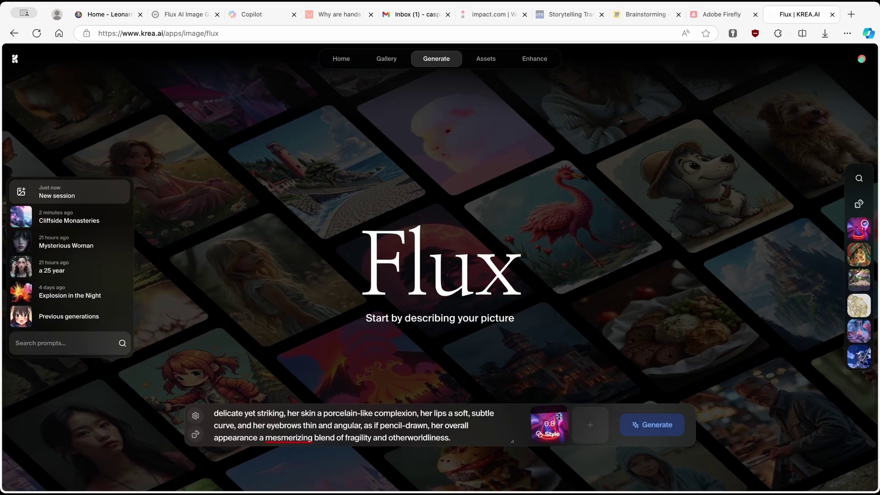
pyautogui.press('Return')
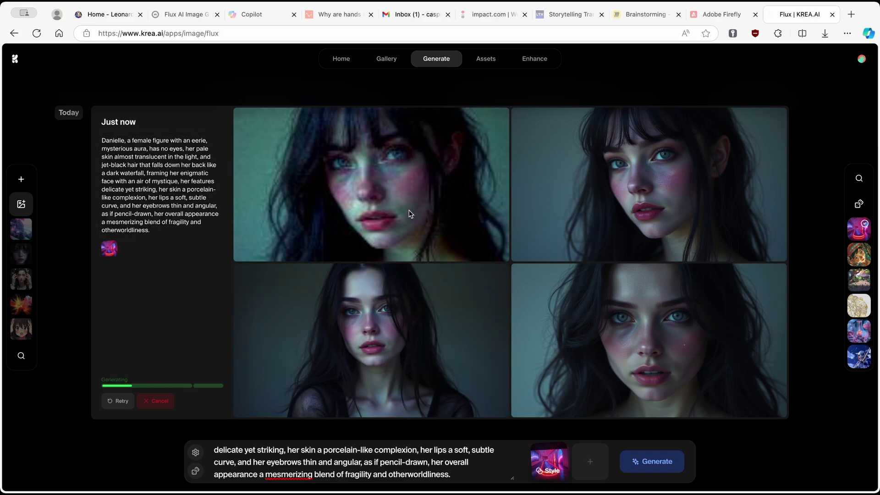
pyautogui.click(670, 183)
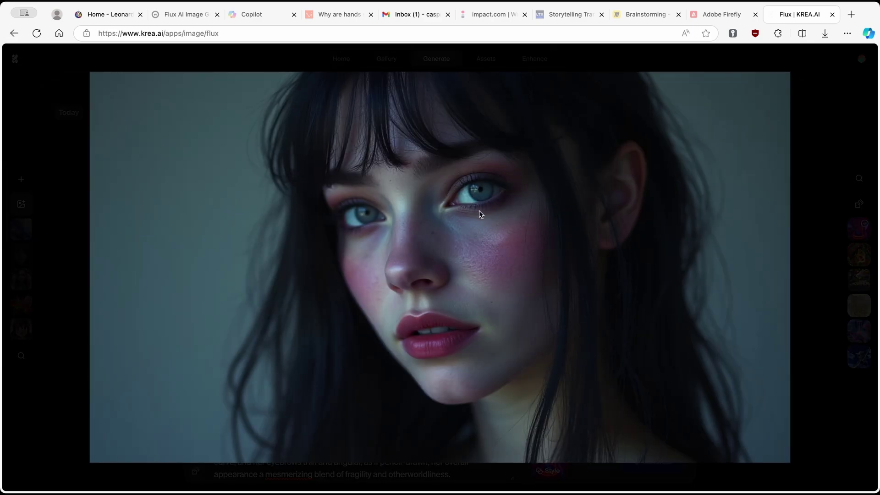
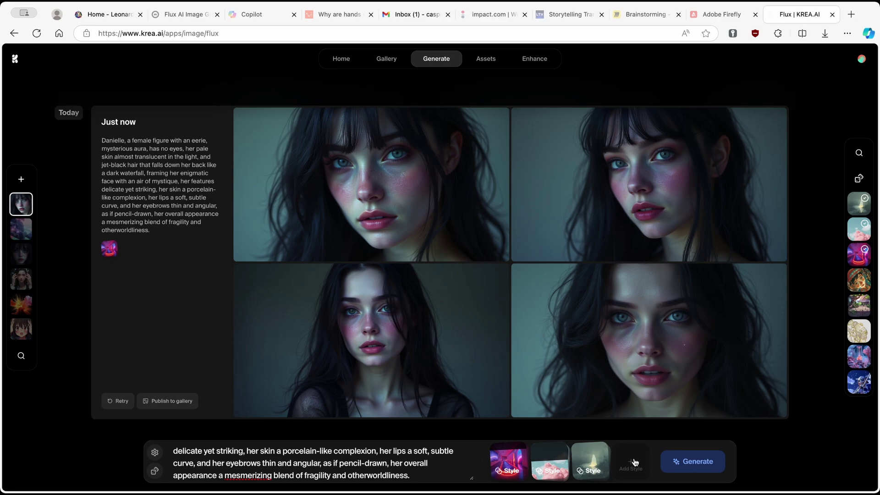
# - Add the dark curtained-room style and the blue lakeside-house style to the three chosen styles, and generate the images
pyautogui.scroll(-6, 546, 293)
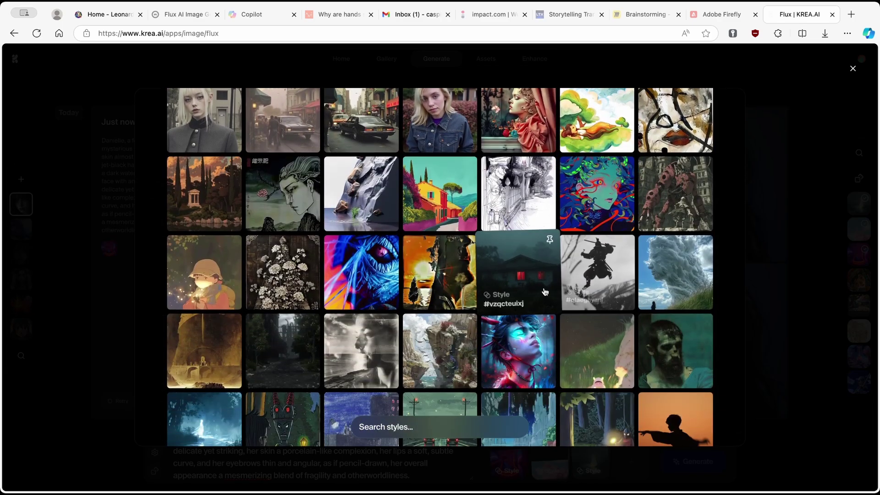
pyautogui.scroll(-5, 546, 293)
pyautogui.click(683, 176)
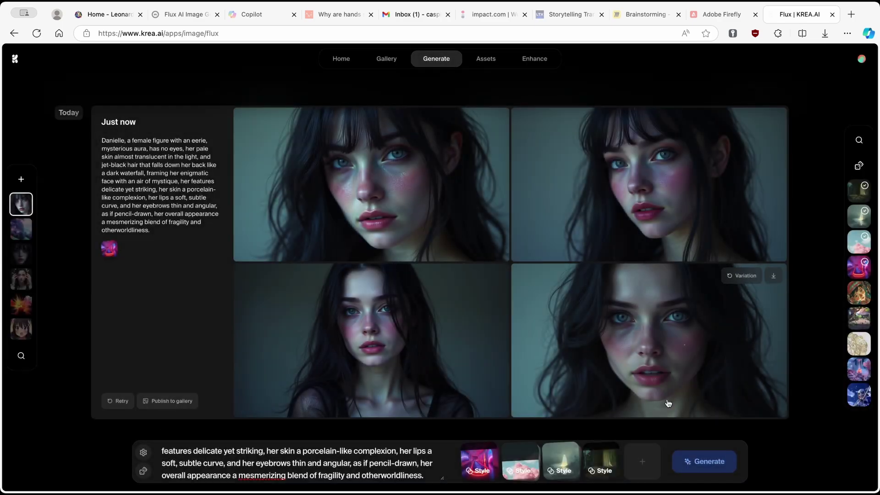
pyautogui.click(651, 464)
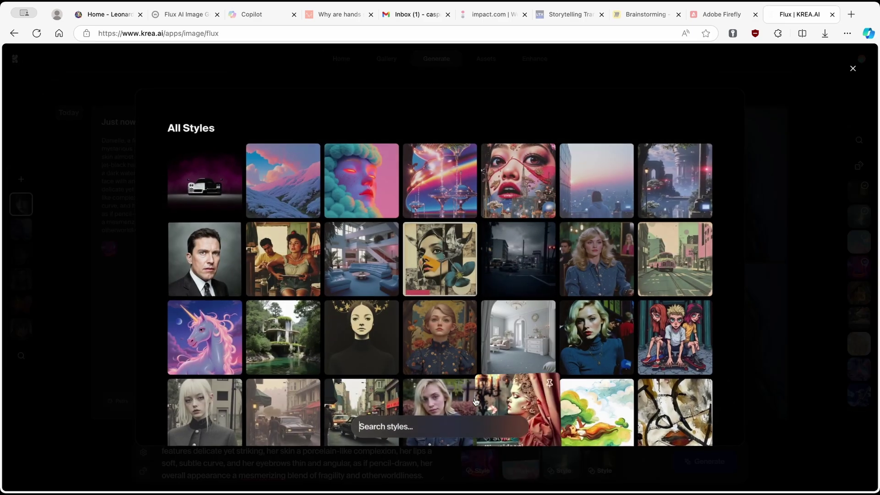
pyautogui.scroll(-10, 481, 402)
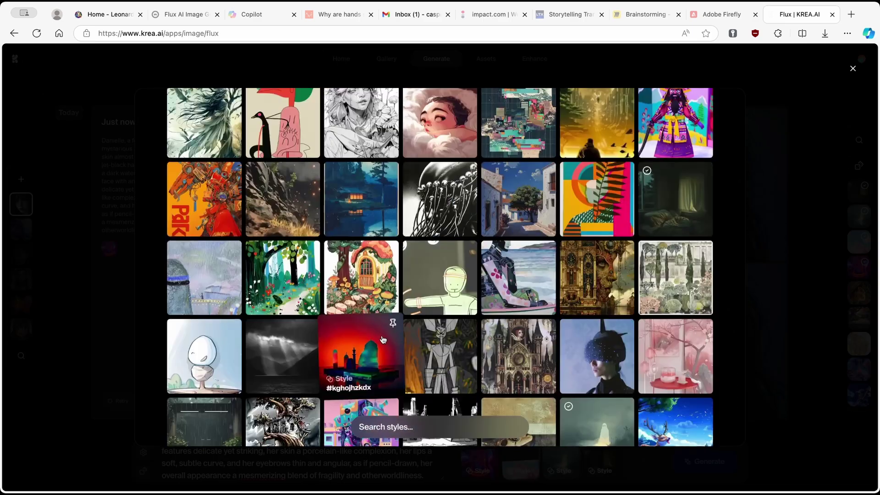
pyautogui.click(383, 340)
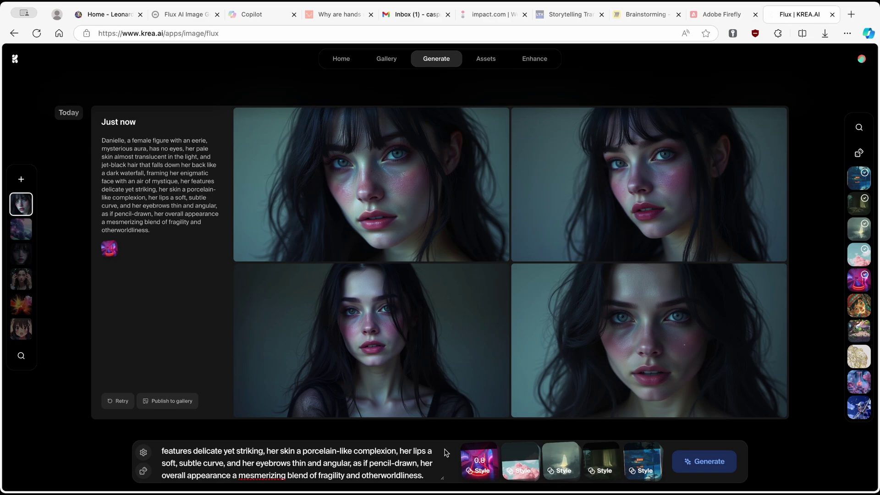
pyautogui.moveTo(390, 198)
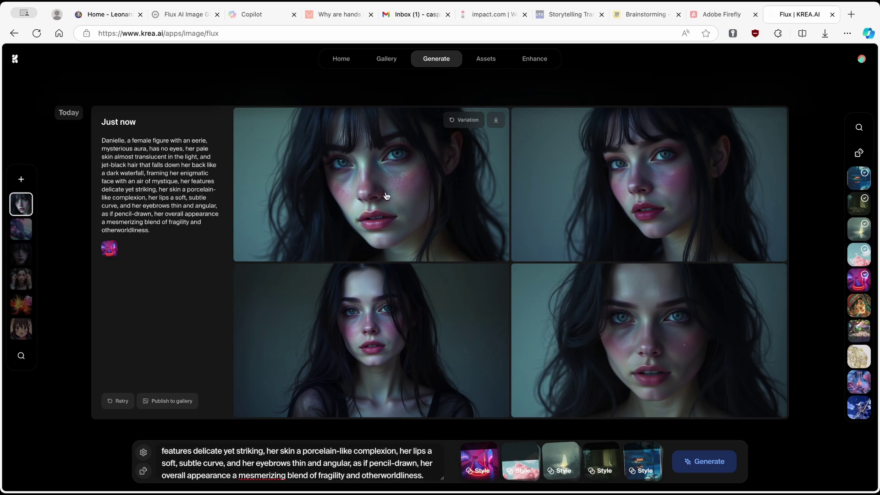
pyautogui.click(713, 458)
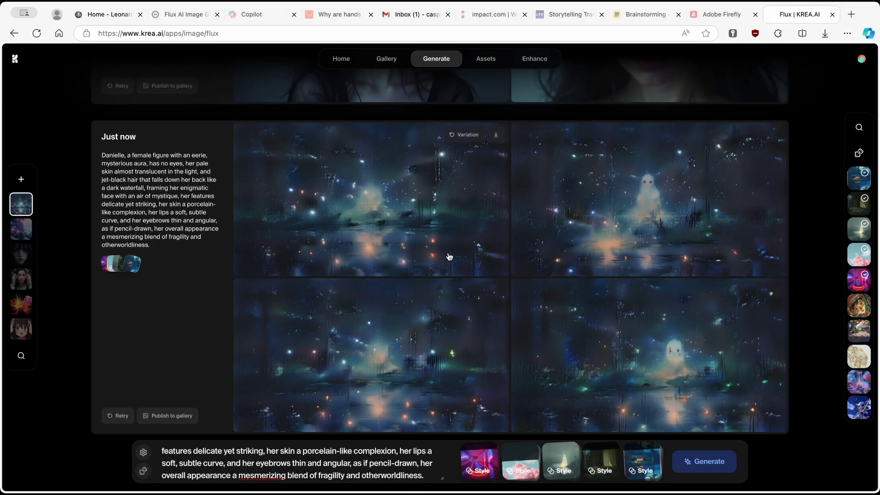
# - Remove every style except the pink cloud one and generate the images again at 16:9
pyautogui.click(562, 485)
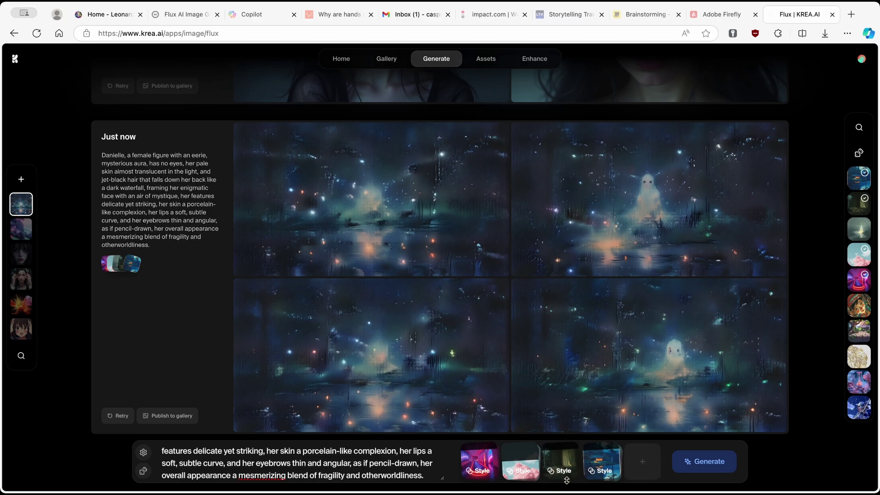
pyautogui.click(563, 485)
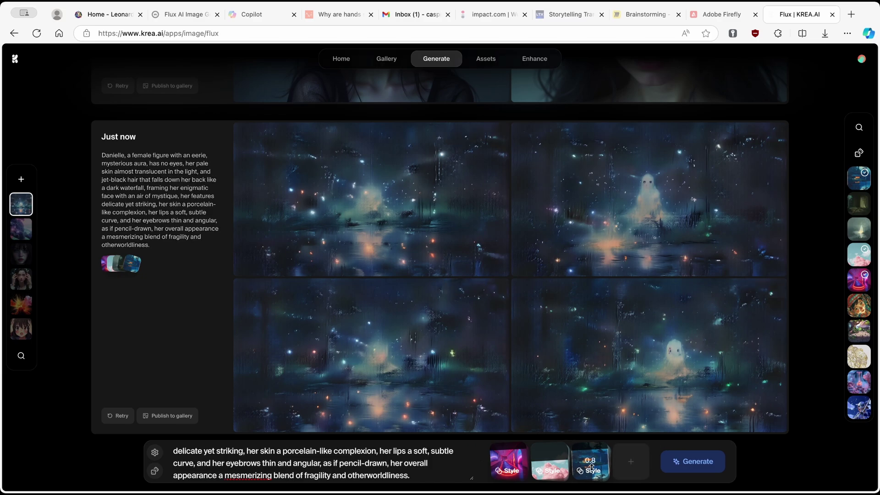
pyautogui.click(591, 485)
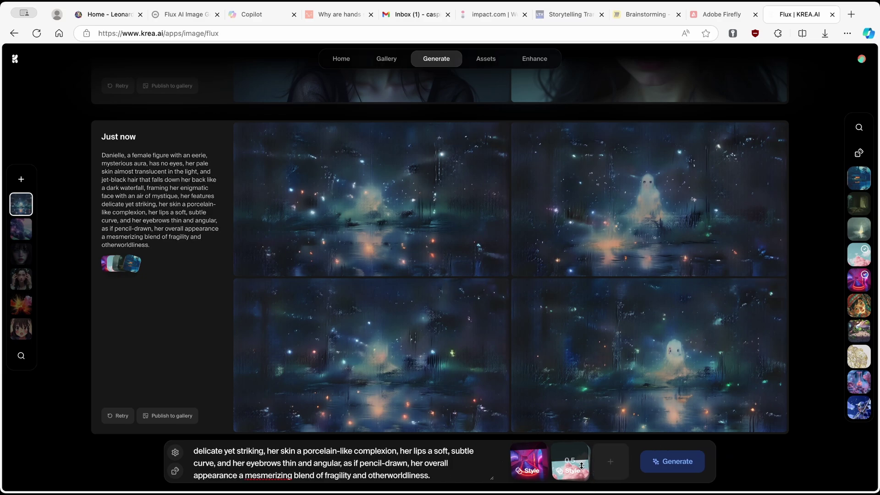
pyautogui.click(530, 487)
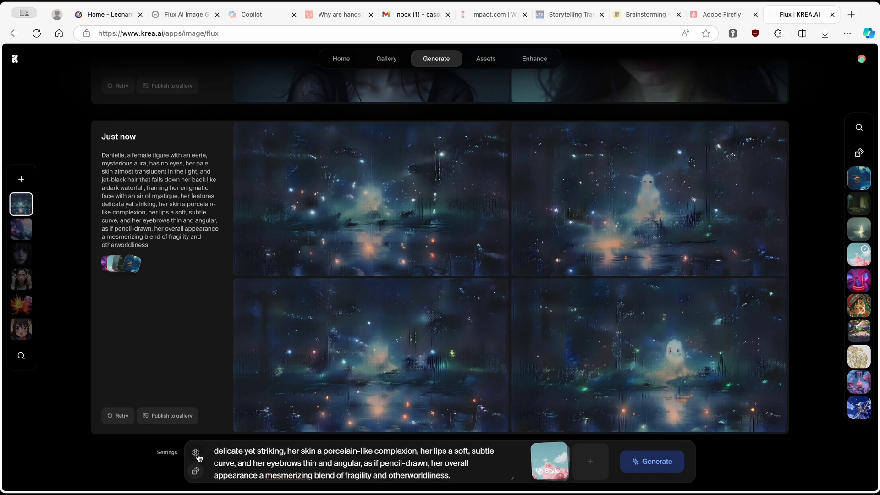
pyautogui.click(195, 471)
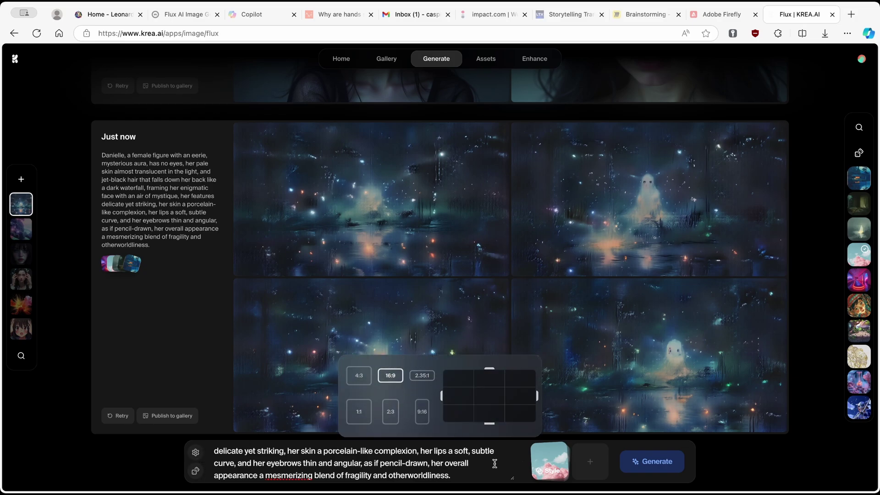
pyautogui.click(660, 460)
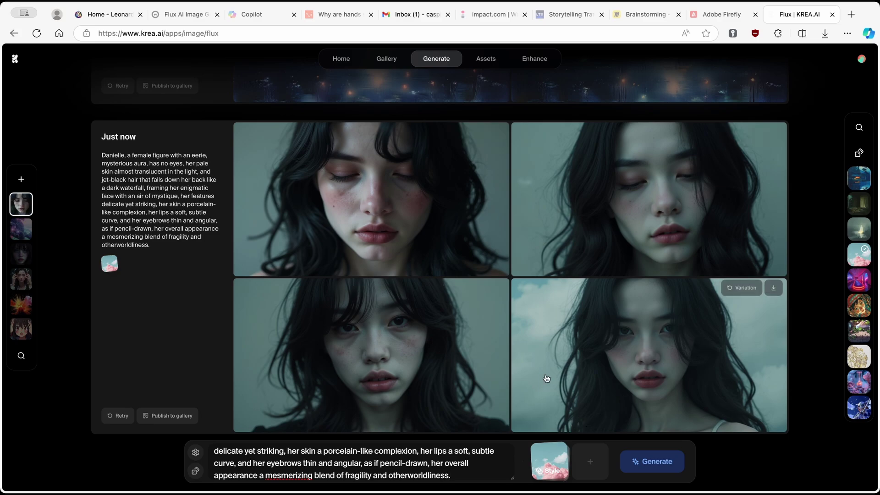
# - Enlarge the first portrait made with the pink cloud style and compare the session's three sets of generated images
pyautogui.click(453, 218)
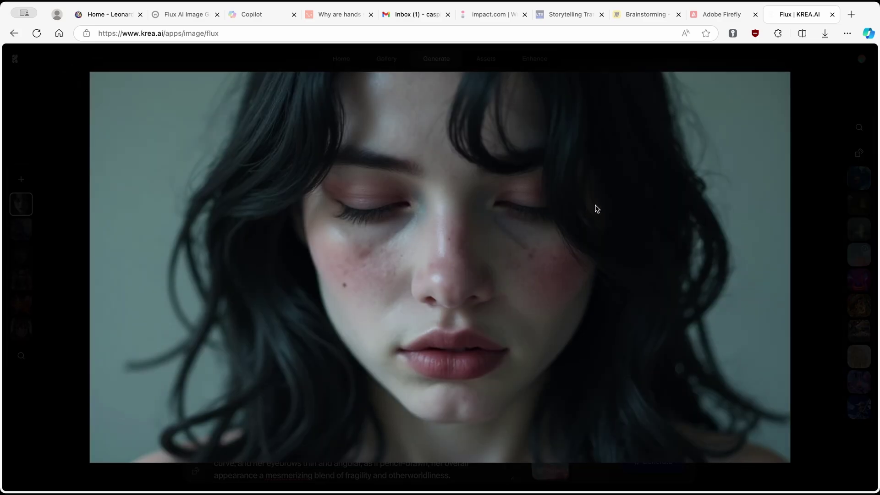
pyautogui.click(844, 220)
pyautogui.scroll(2, 562, 305)
pyautogui.scroll(10, 562, 306)
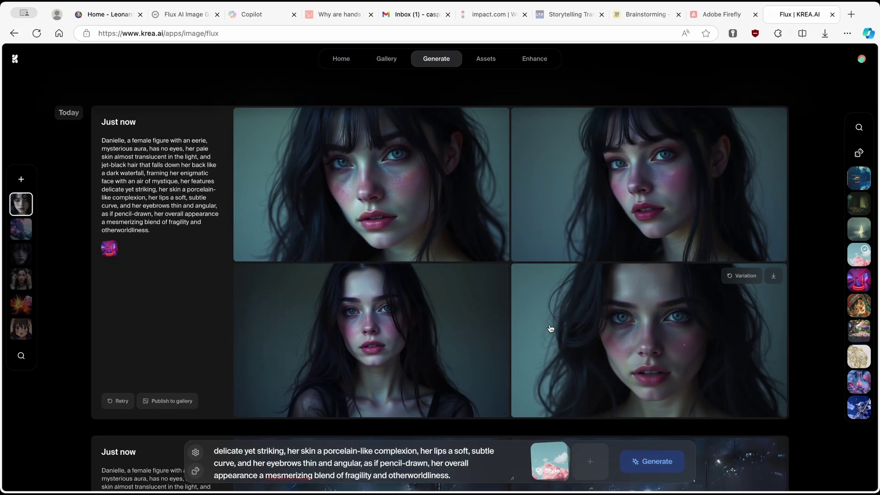
pyautogui.scroll(-5, 550, 328)
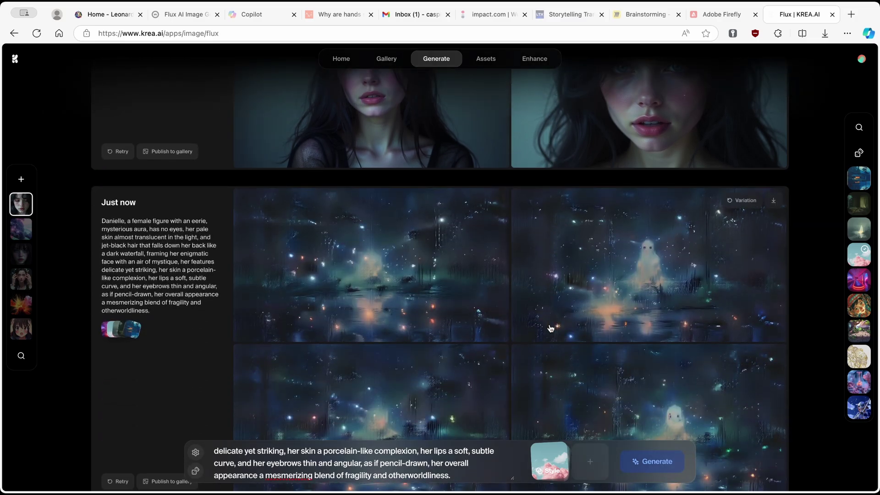
pyautogui.scroll(-5, 550, 328)
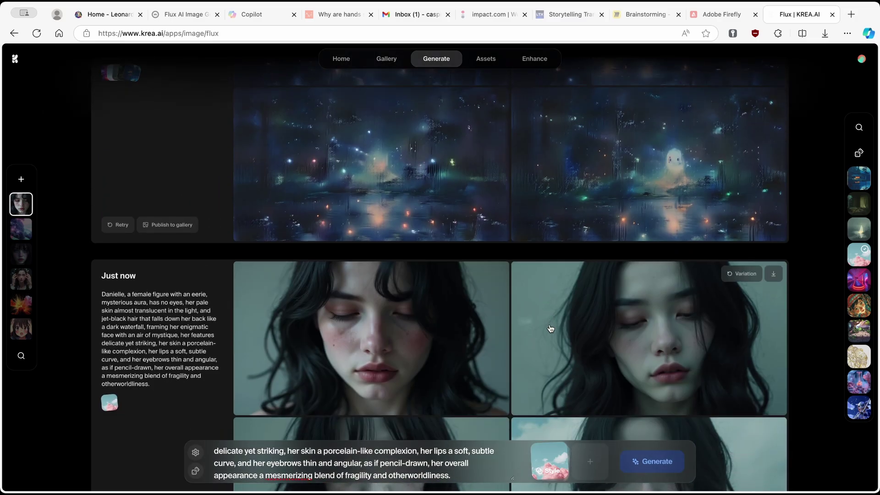